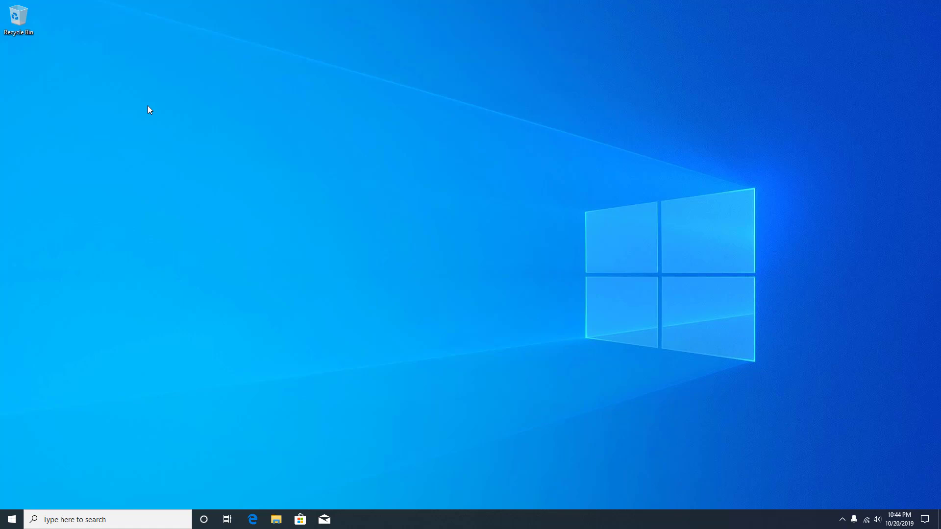
Step: Enable the Computer icon in the desktop icon settings, apply the change, and close Settings
left_click(66, 521)
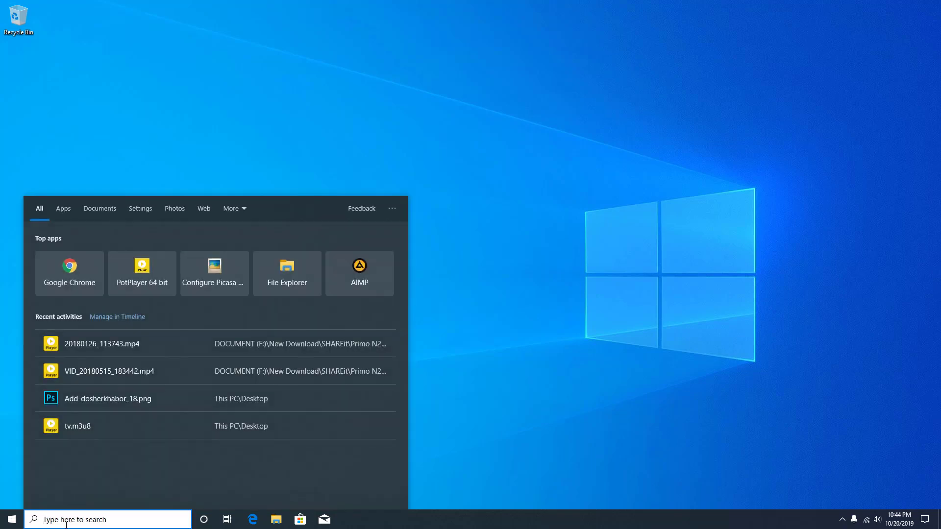
type("desktop")
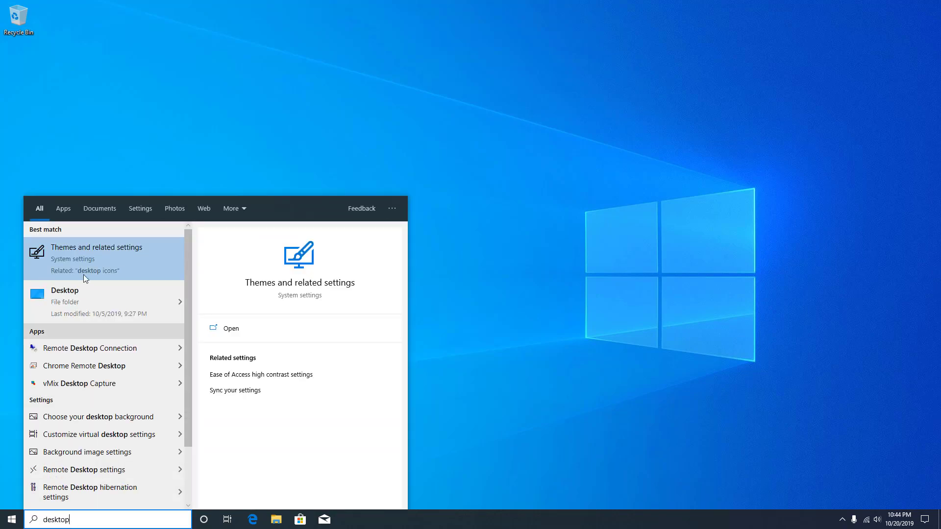
left_click(128, 265)
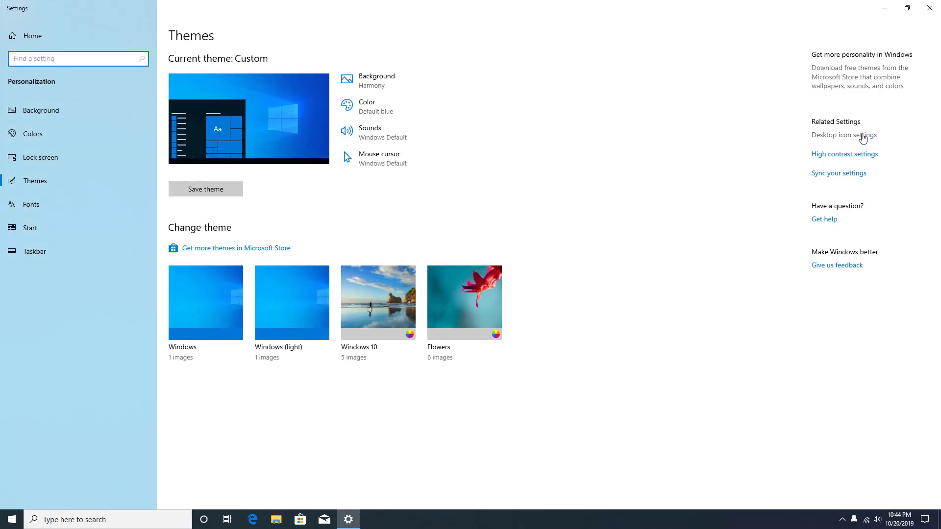
left_click(863, 140)
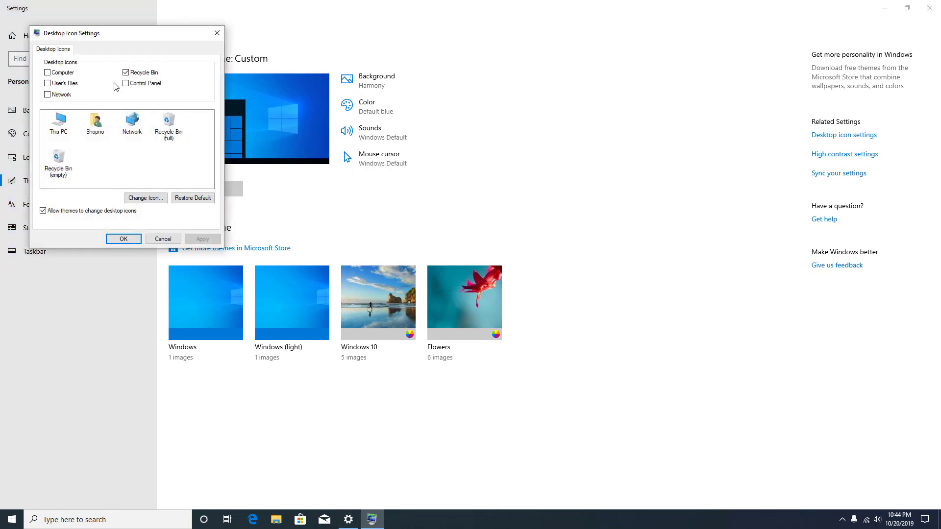
left_click(62, 74)
left_click(202, 239)
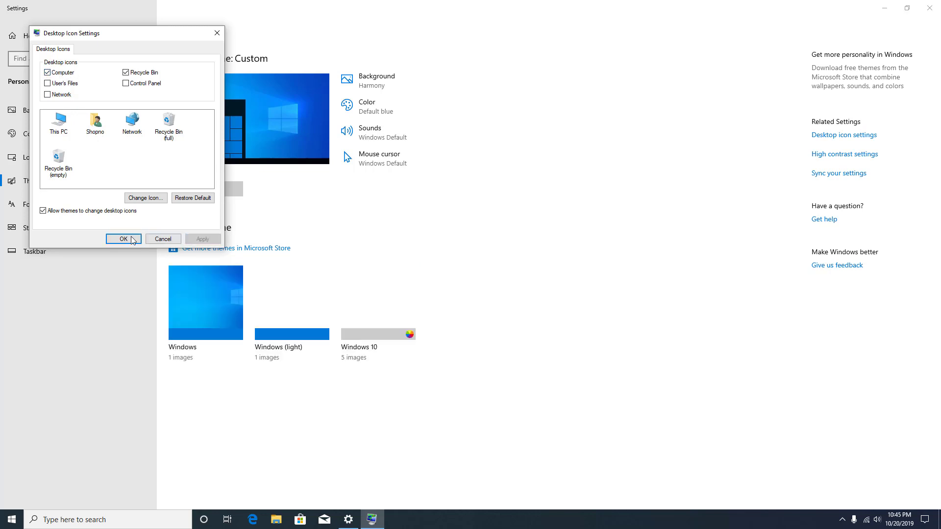
left_click(124, 238)
left_click(929, 9)
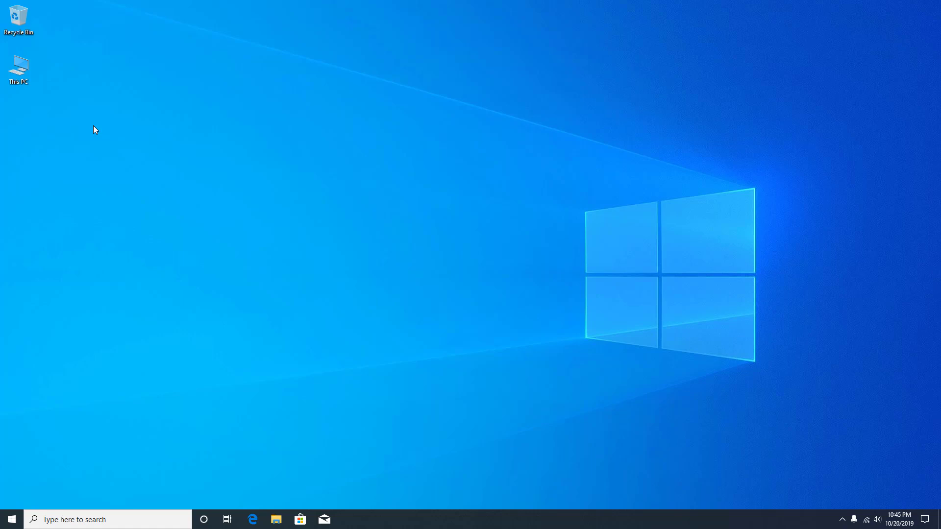
Step: Search for "color settings" and open the Windows color personalization page
key("super")
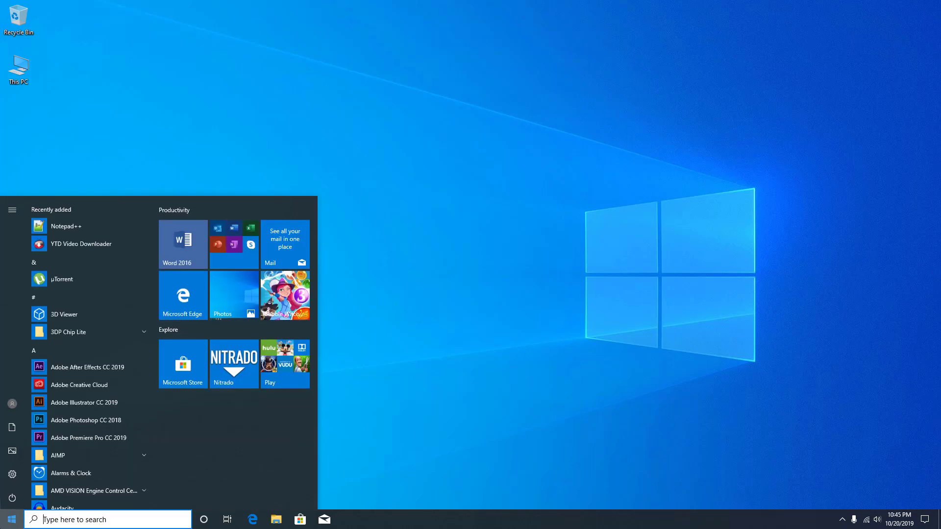
type("color settings")
key("Return")
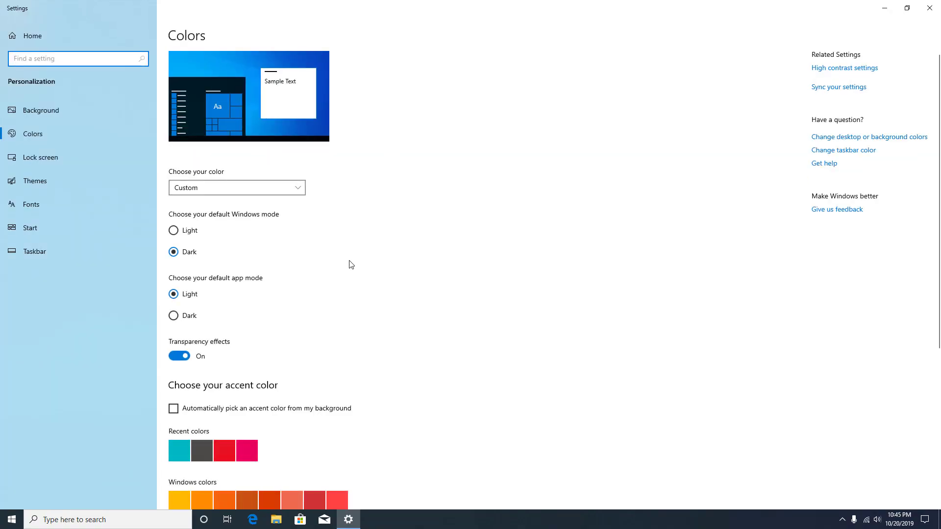
Step: Try the Dark, Light and Custom color modes in turn, and look through the accent color options
left_click(242, 187)
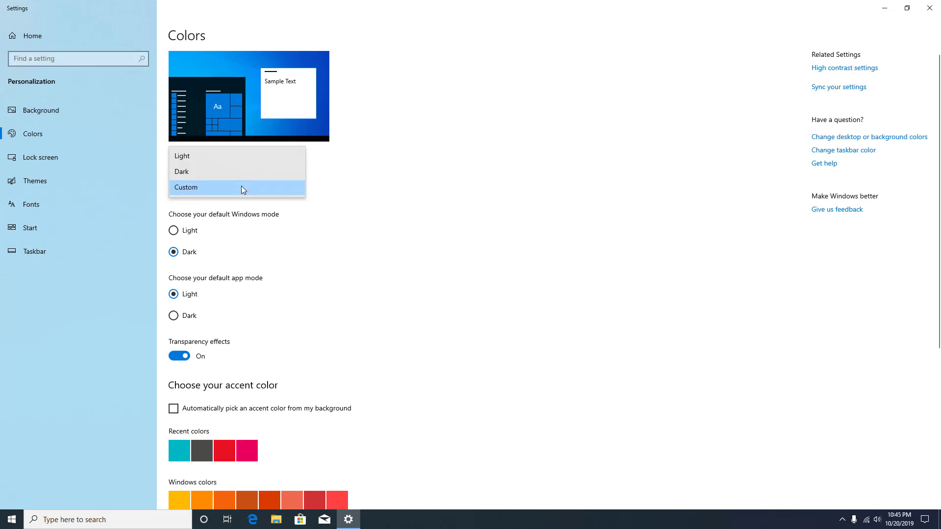
left_click(213, 174)
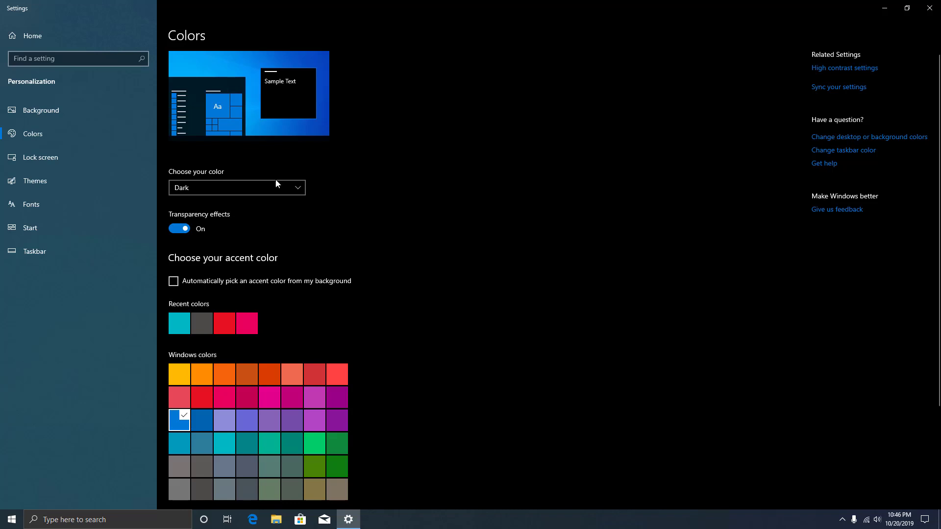
left_click(240, 187)
key("Return")
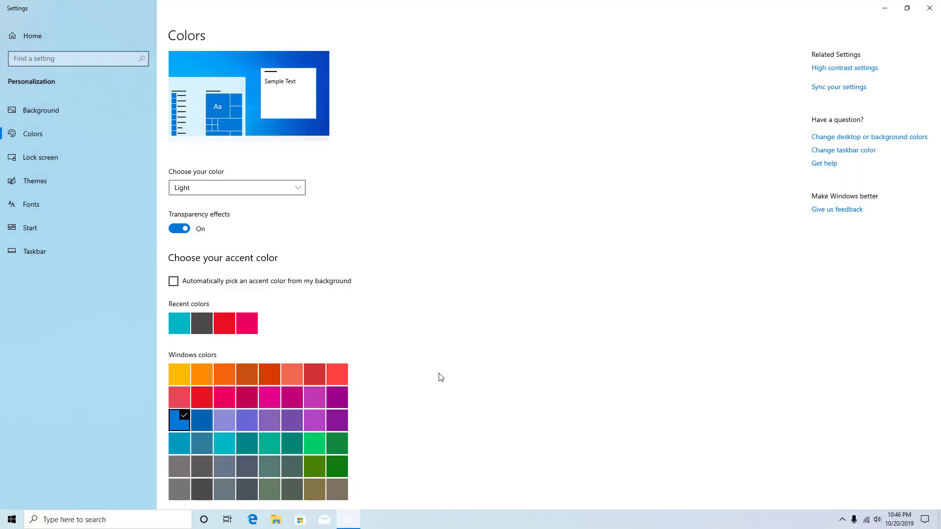
left_click(194, 189)
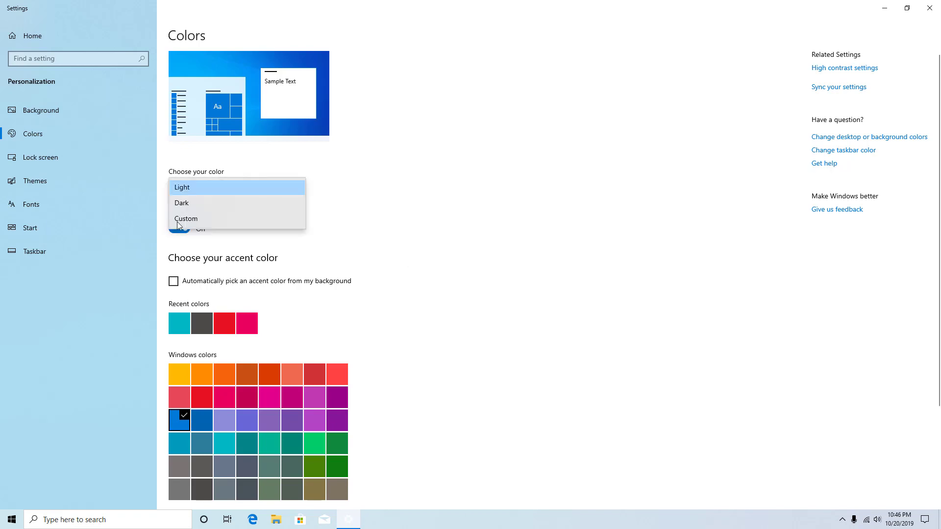
left_click(194, 218)
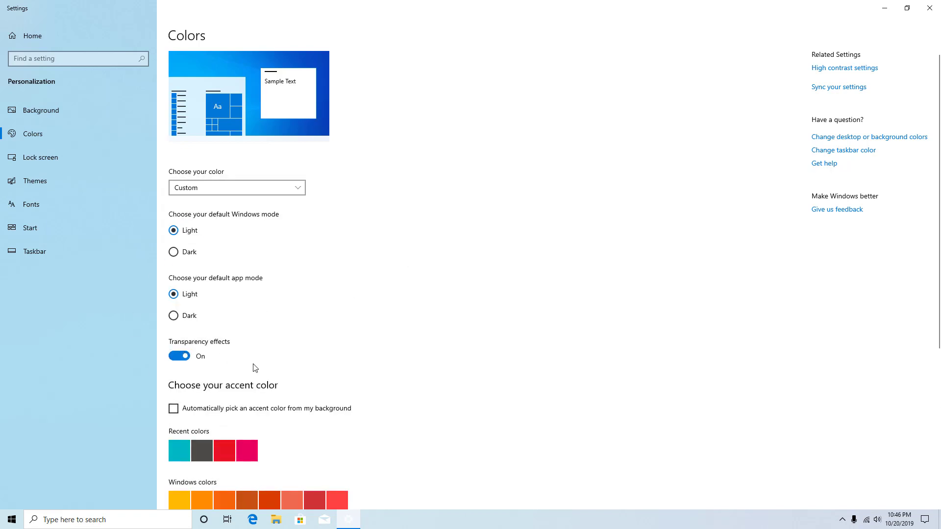
scroll(351, 318, "down", 5)
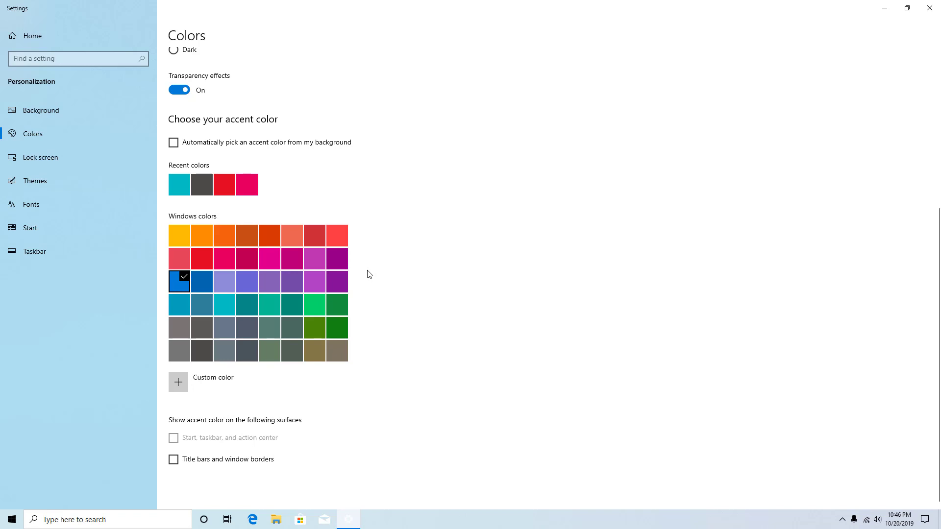
scroll(368, 274, "up", 5)
Step: Set the Windows color mode to Light and close Settings
left_click(210, 189)
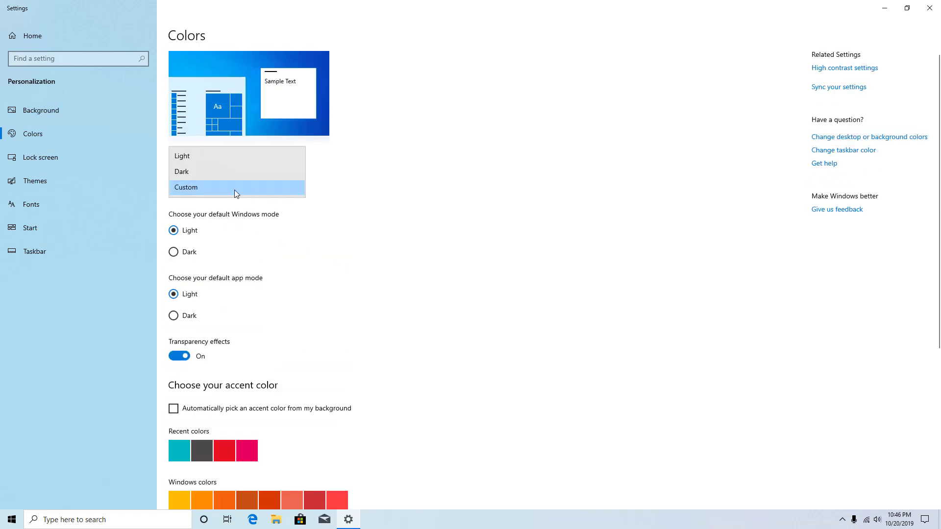
left_click(202, 154)
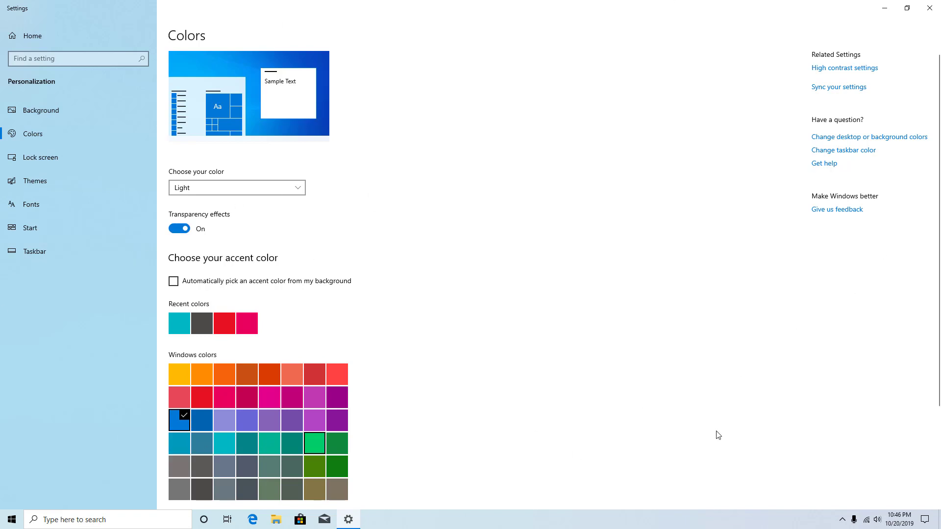
left_click(930, 8)
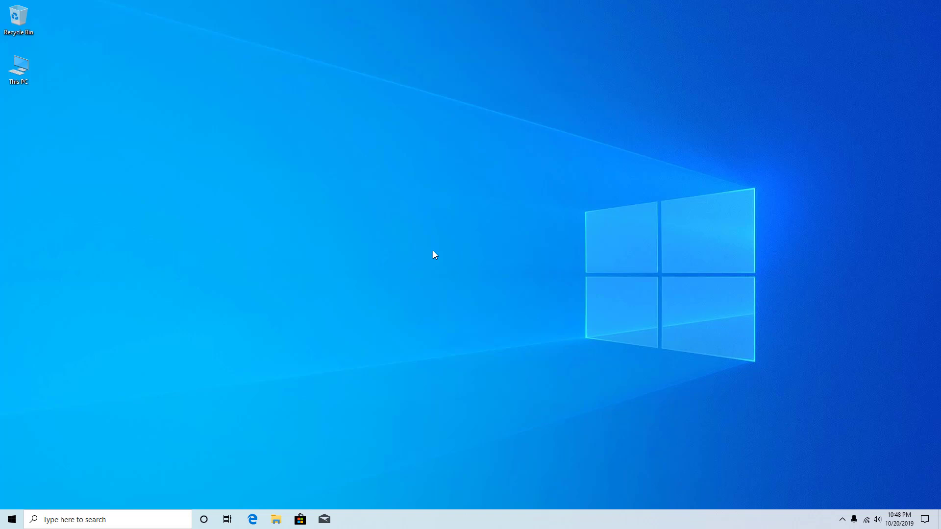
Step: Search for "ser" and open the Services console
left_click(120, 522)
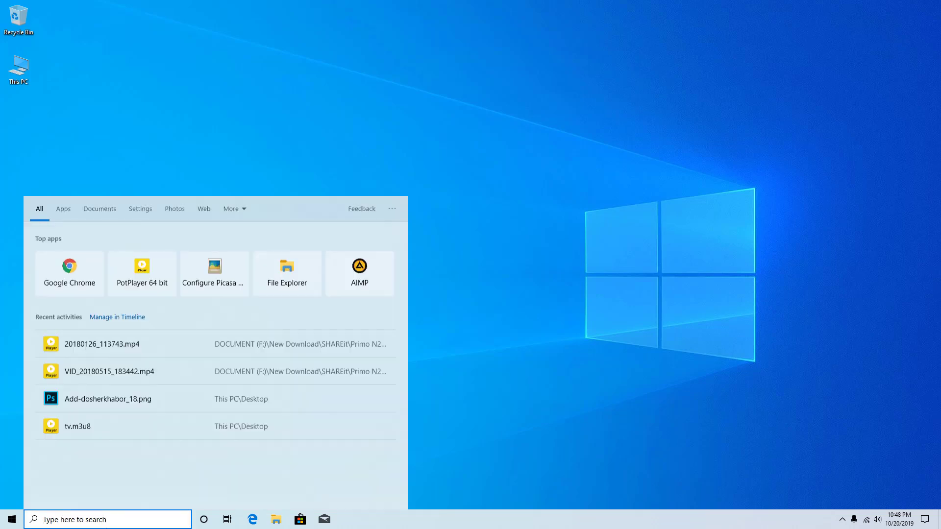
type("ser")
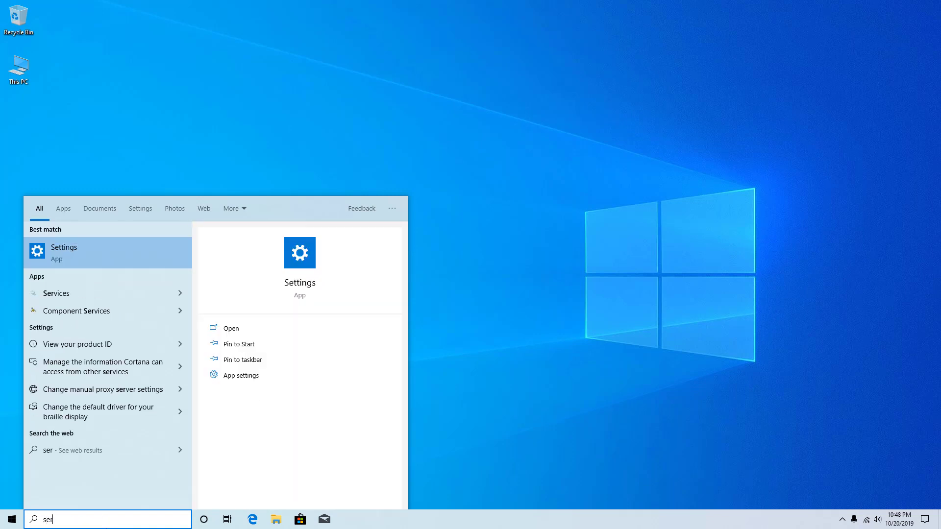
key("Escape")
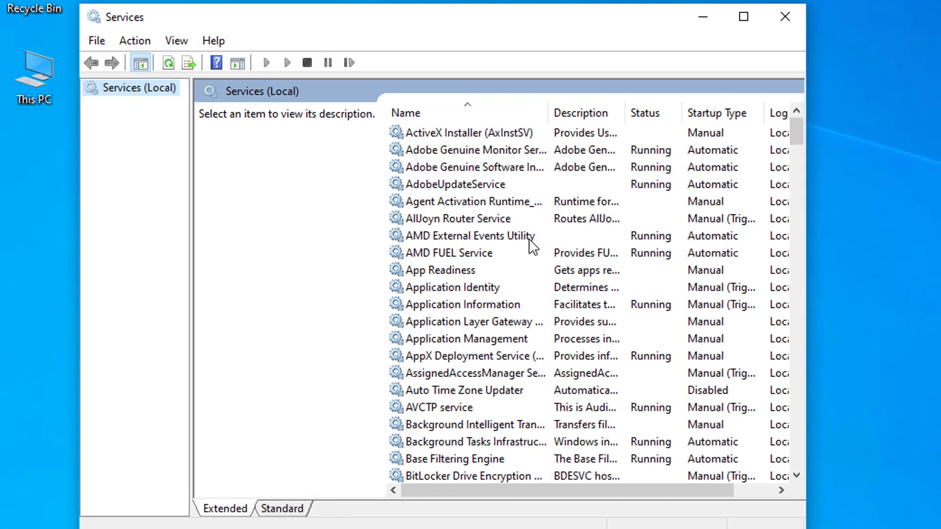
Step: Find the Windows Update service in the services list and open its properties
left_click(492, 309)
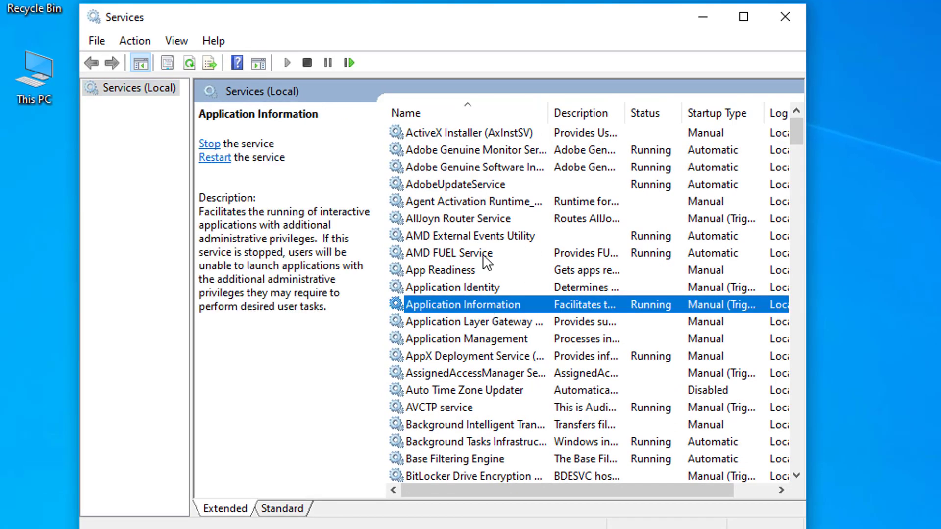
key("w")
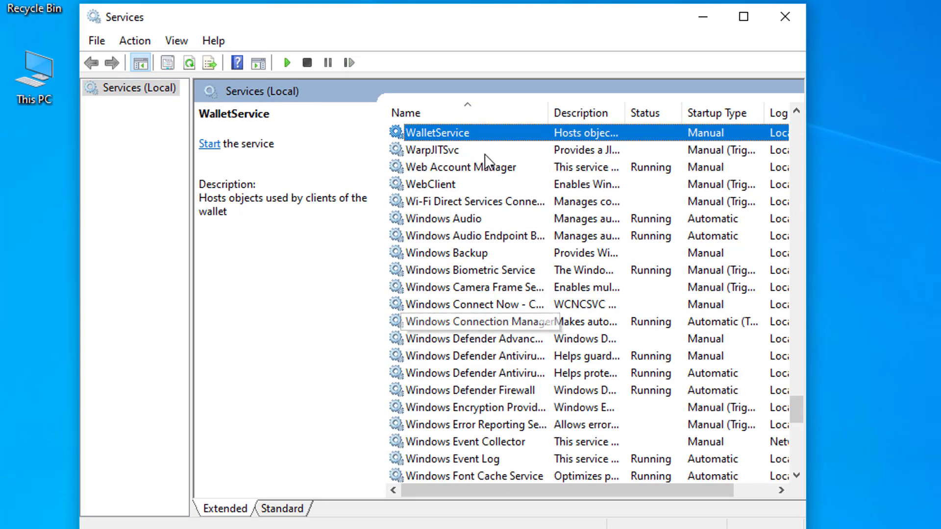
scroll(533, 362, "down", 4)
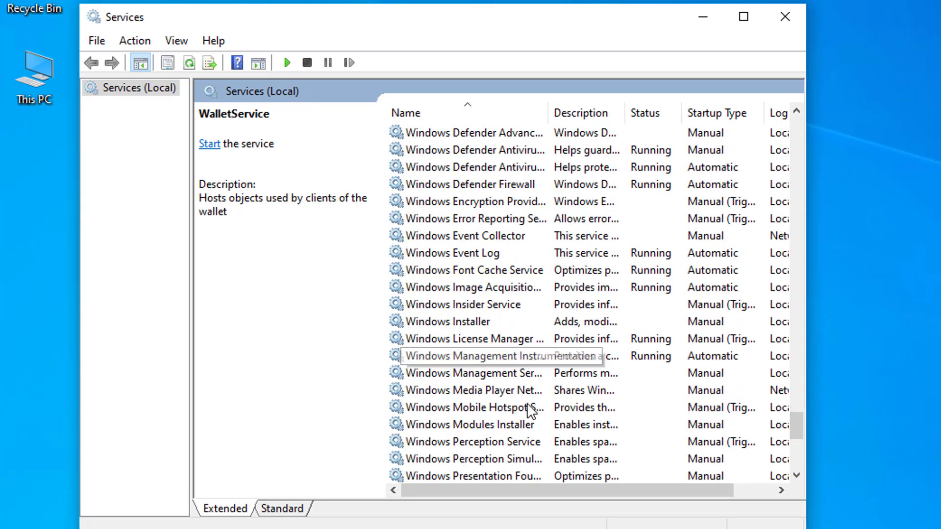
scroll(534, 409, "down", 2)
scroll(539, 402, "down", 5)
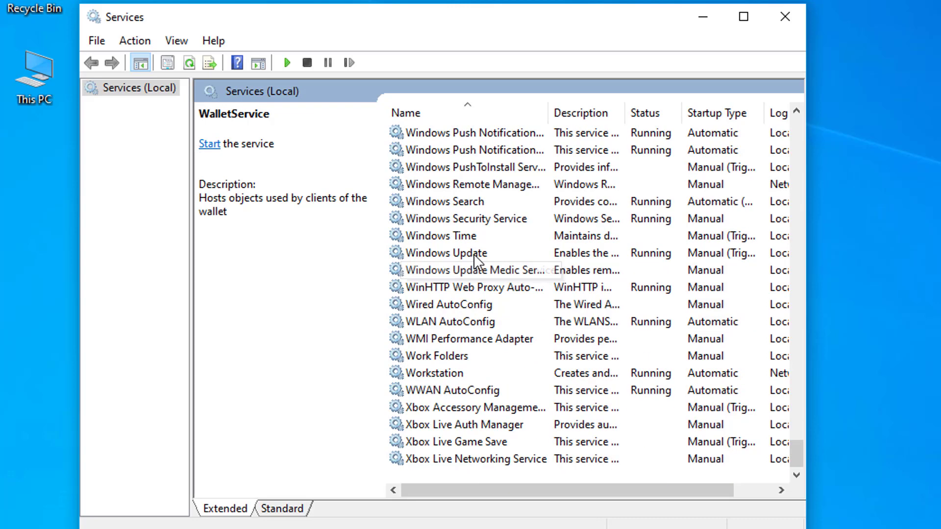
left_click(469, 253)
double_click(470, 252)
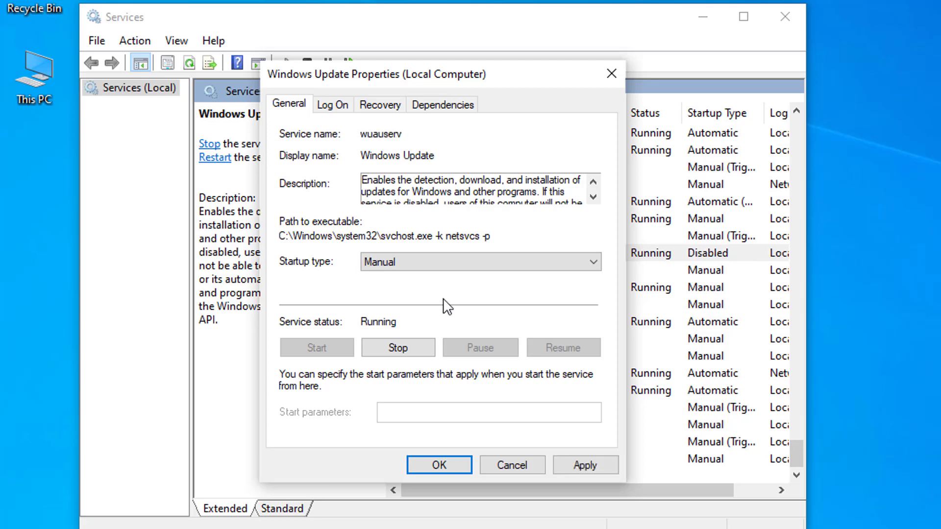
Step: Set the Windows Update startup type to Disabled, apply it, and stop the running service
left_click(433, 263)
left_click(393, 314)
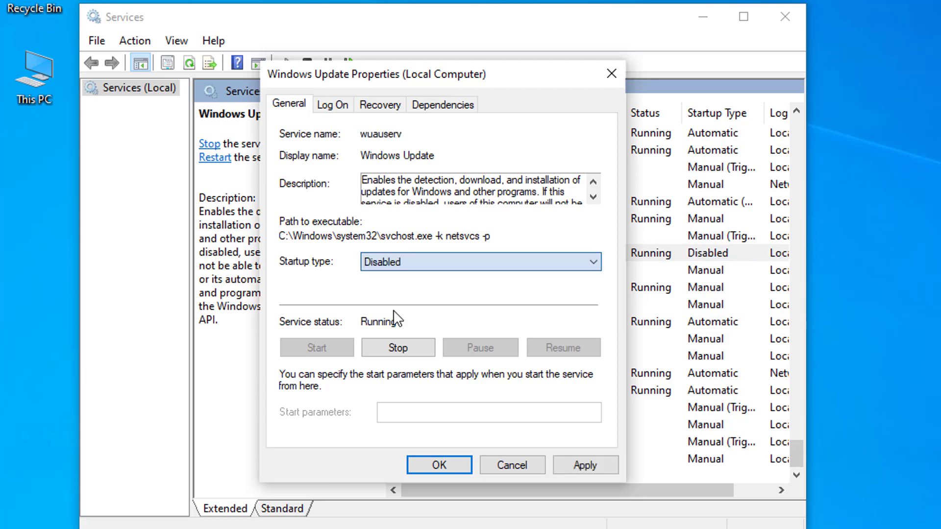
left_click(590, 464)
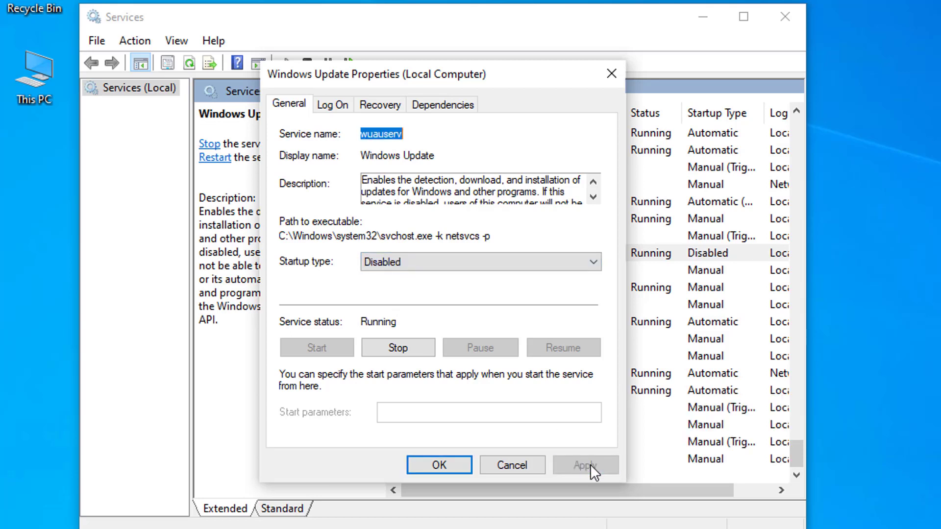
left_click(406, 348)
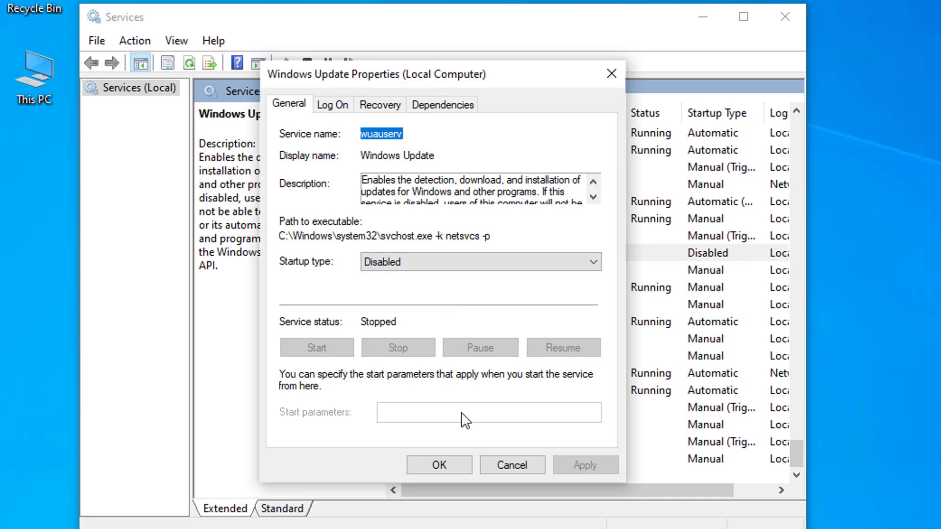
left_click(460, 464)
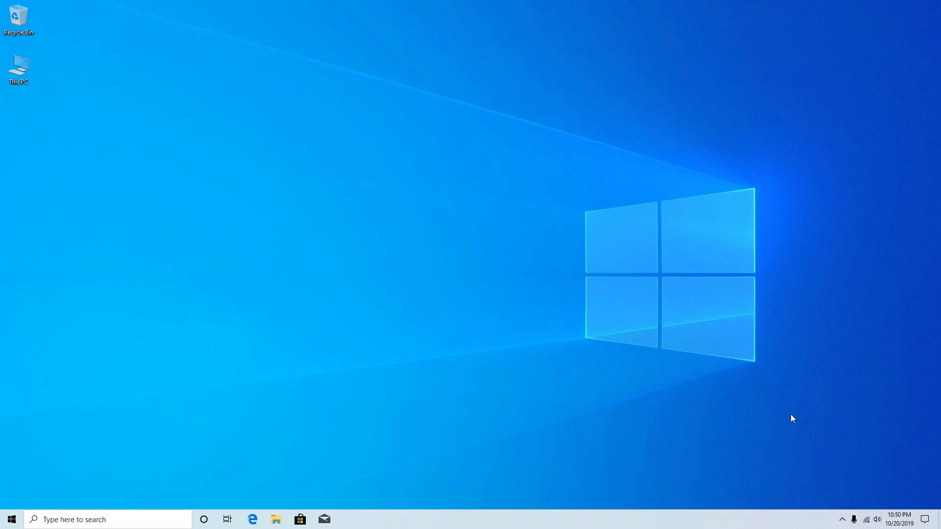
Step: Switch to Microsoft Edge, go to 3dpchip.com, and open the 3DP Chip download page
left_click(252, 521)
type("3d")
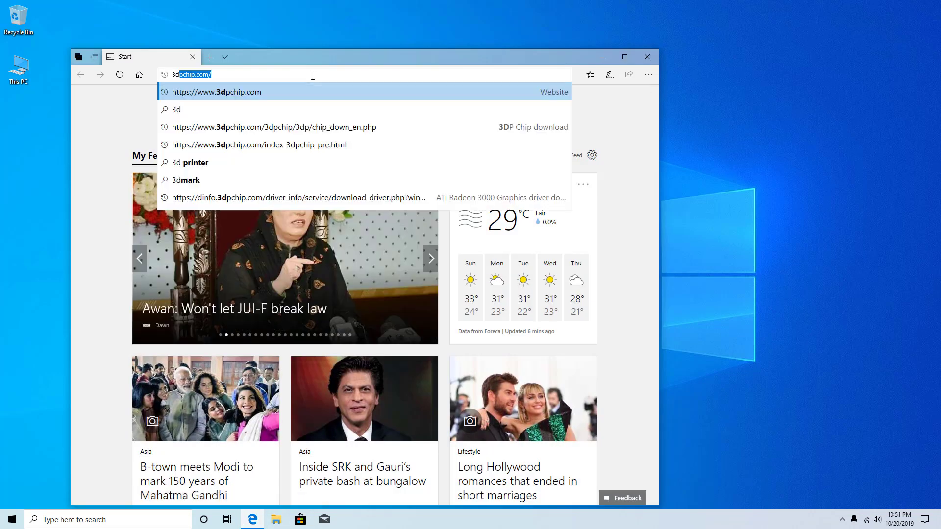
key("Return")
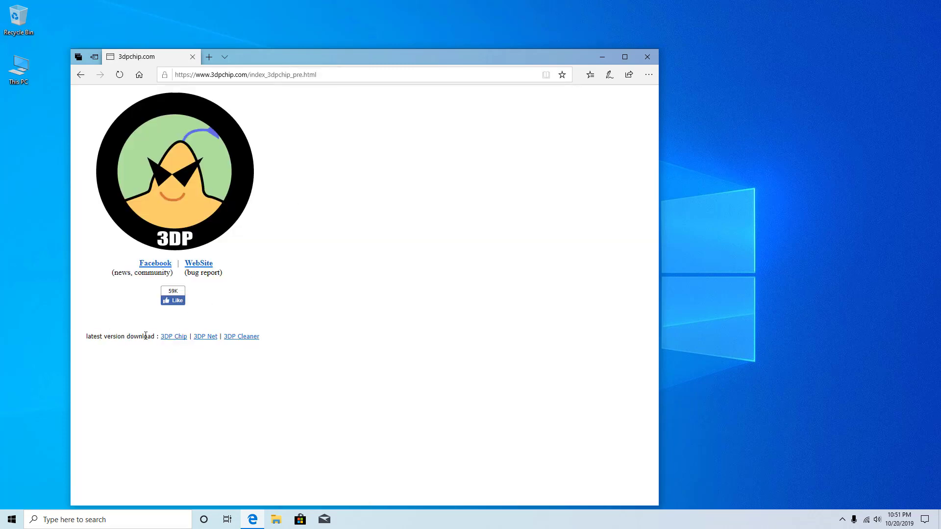
left_click(177, 338)
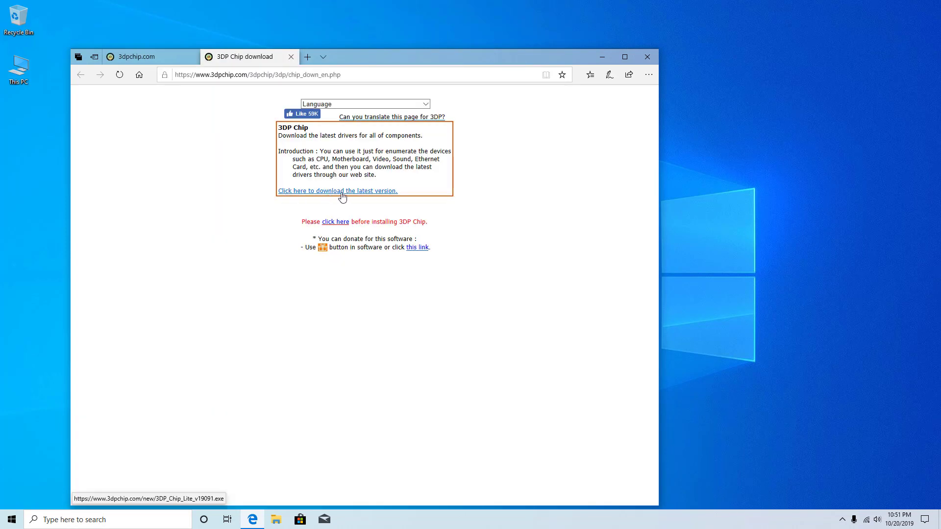
Step: Download the latest 3DP Chip version, save 3DP_Chip_Lite_v19091.exe, and run the installer
left_click(343, 192)
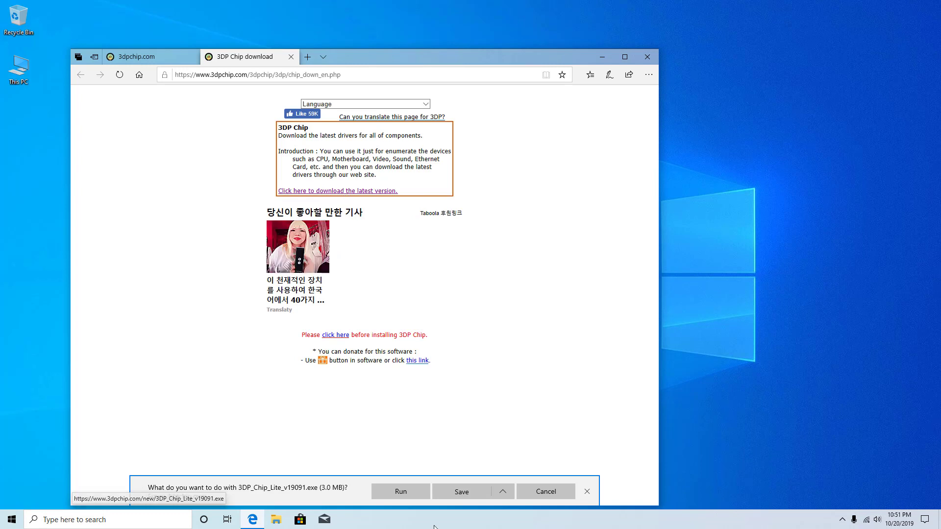
left_click(454, 498)
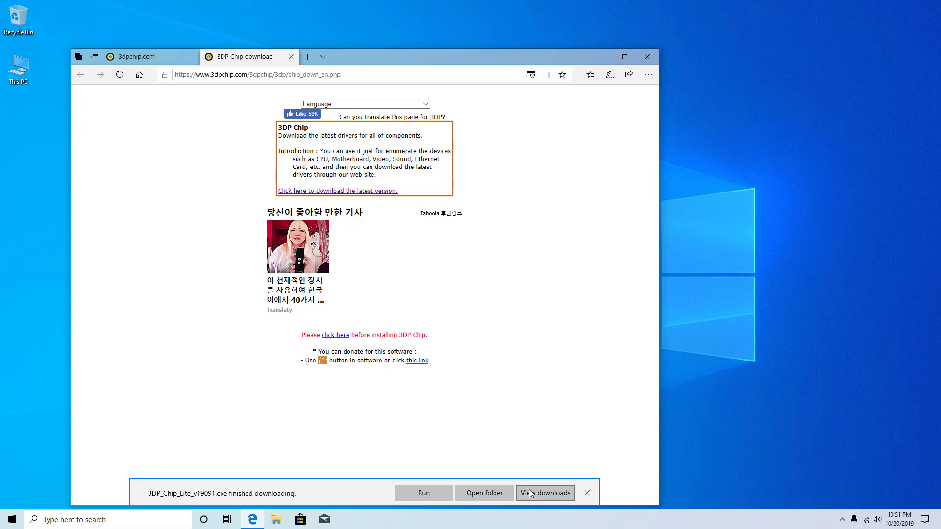
left_click(443, 499)
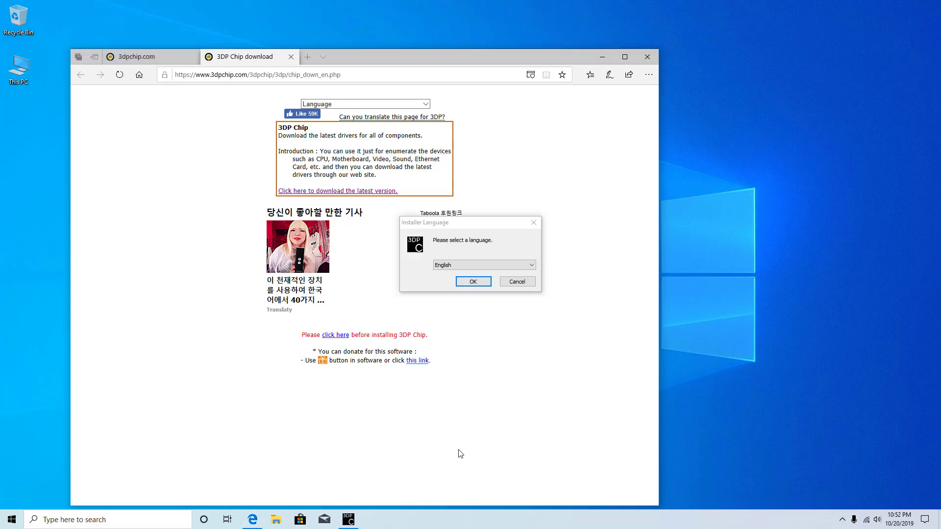
Step: Install 3DP Chip Lite v19.09.1 in English, keeping the default 3DP Chip Lite Start menu folder
left_click(474, 281)
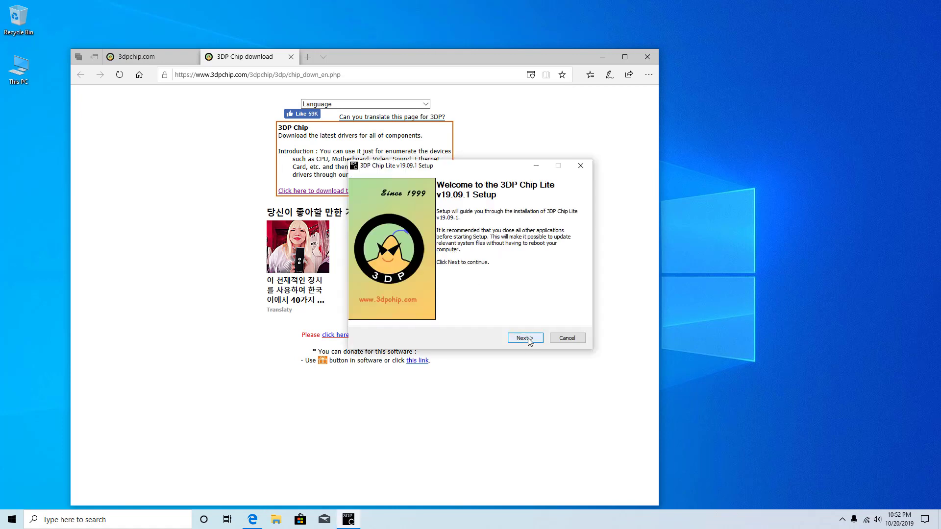
left_click(527, 338)
left_click(525, 338)
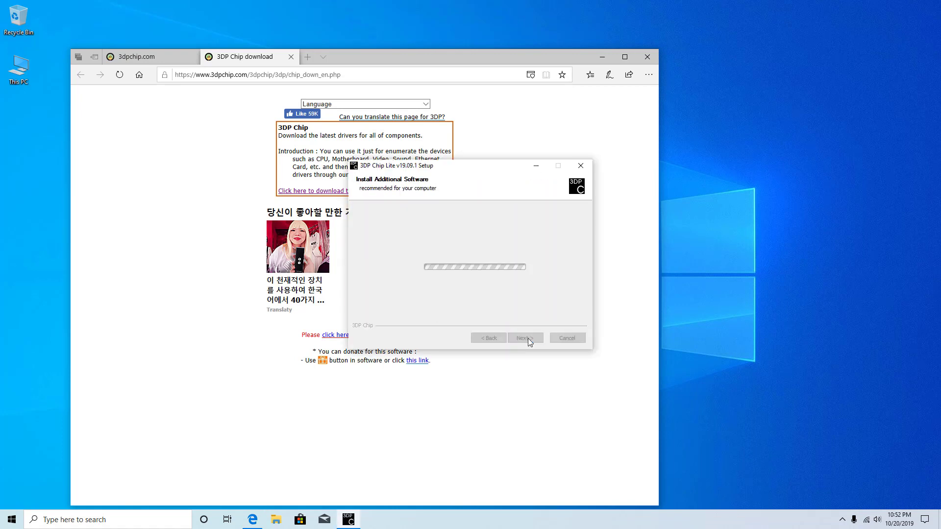
left_click(529, 342)
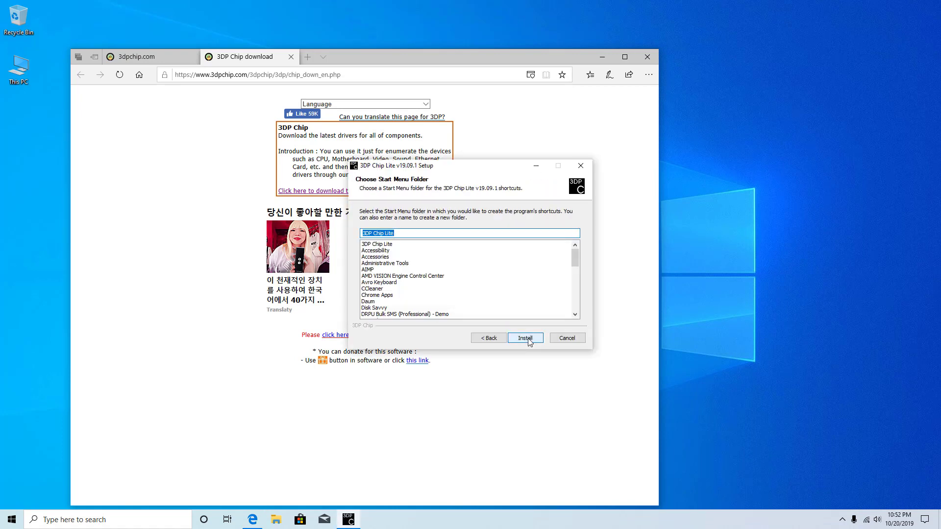
left_click(525, 338)
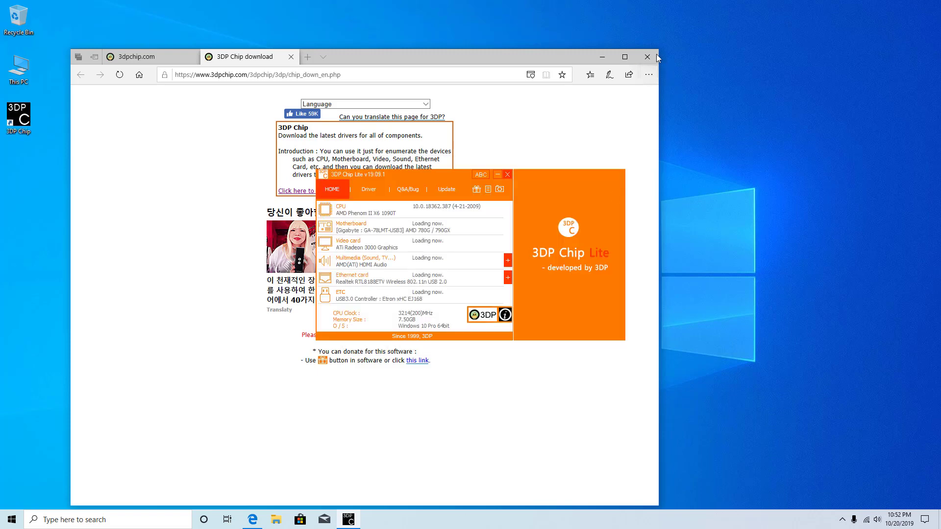
Step: Close the browser window and open the driver entry for Multimedia (Sound, TV...) in 3DP Chip Lite
left_click(655, 57)
left_click(302, 303)
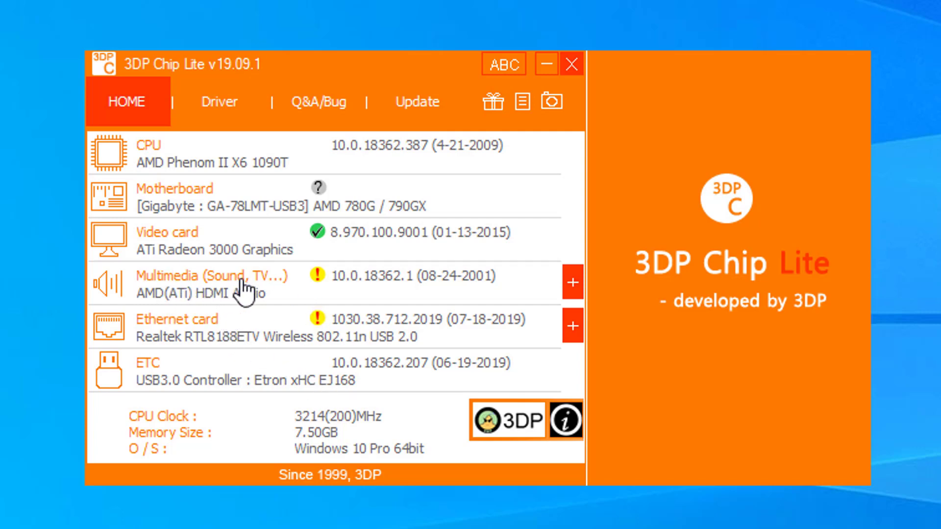
left_click(212, 298)
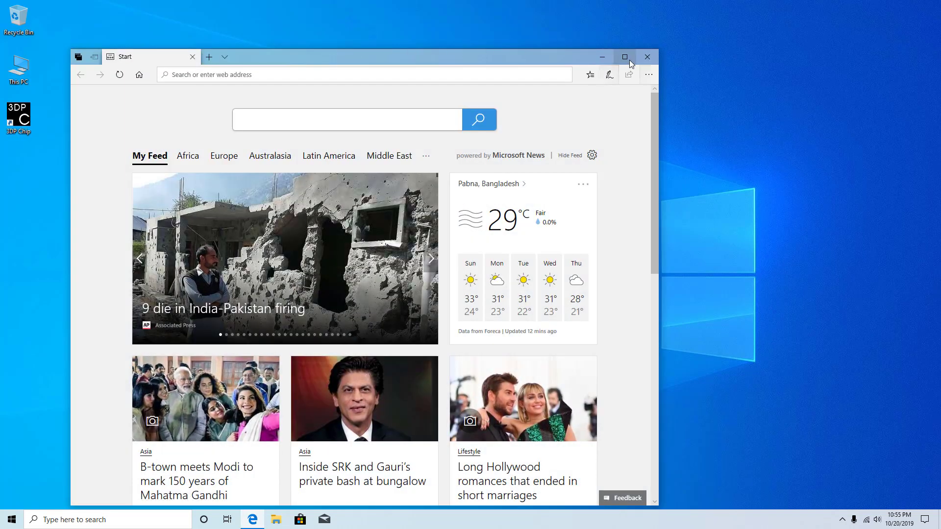
Step: Maximize the Microsoft Edge window and go to ninite.com
left_click(627, 59)
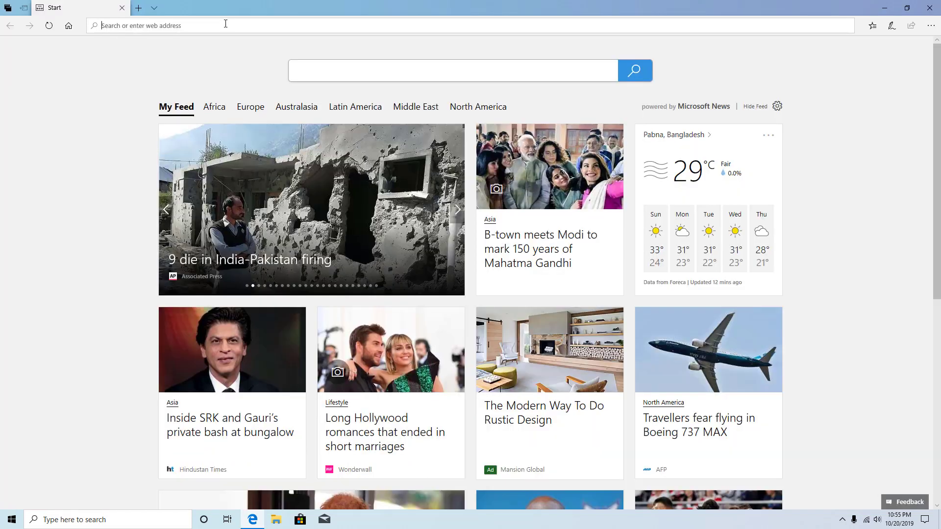
type("ninite.com")
key("Return")
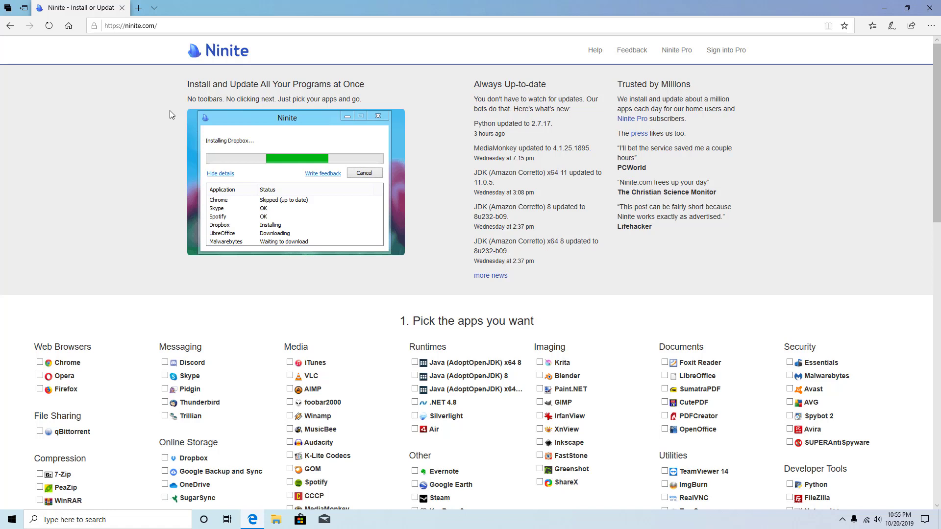
Step: Select Chrome and 7-Zip in the Ninite app list, leaving Firefox unselected
scroll(211, 182, "down", 3)
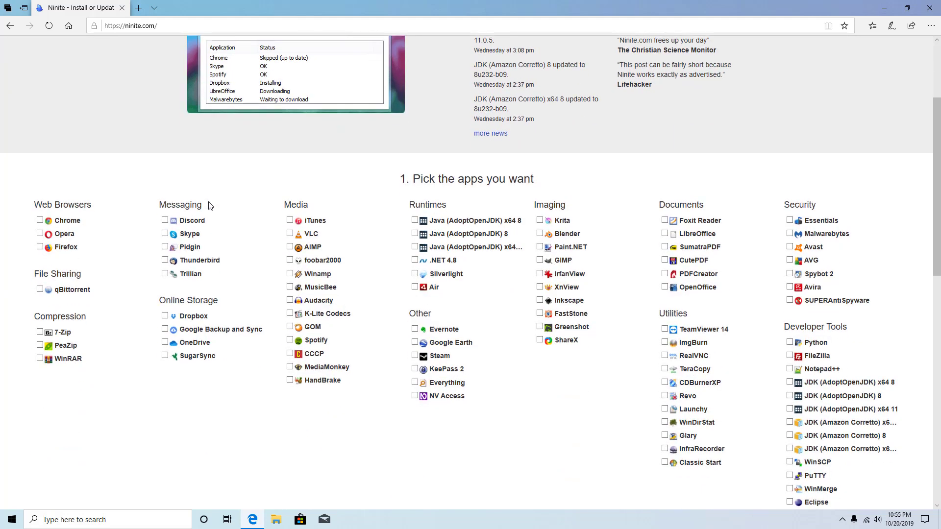
scroll(117, 291, "up", 2)
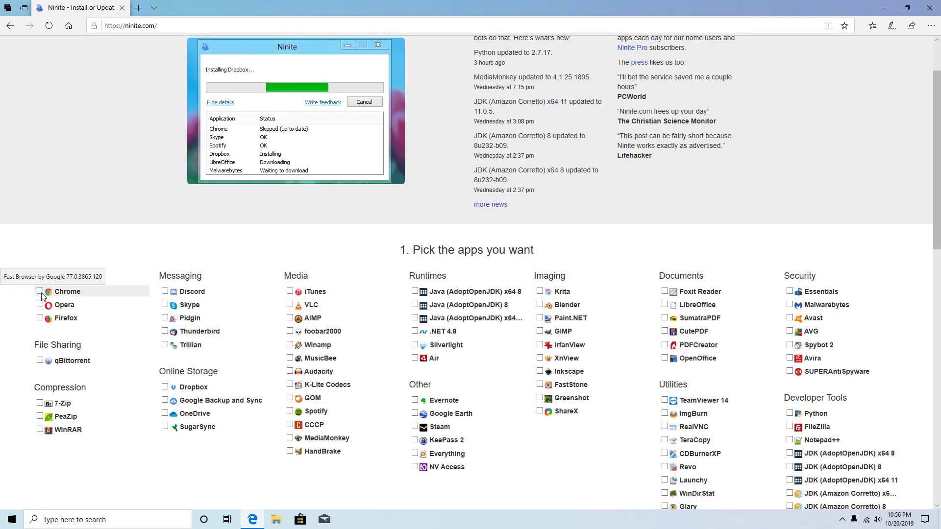
left_click(86, 296)
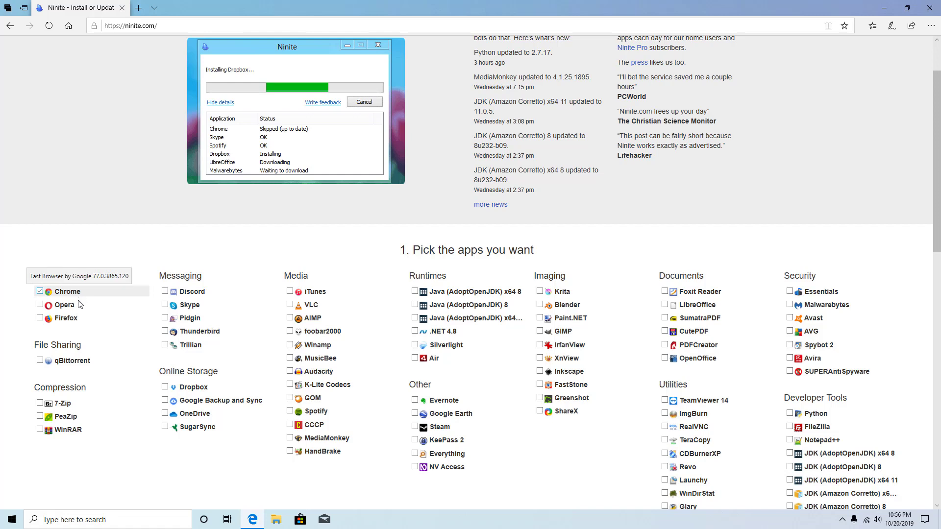
left_click(41, 319)
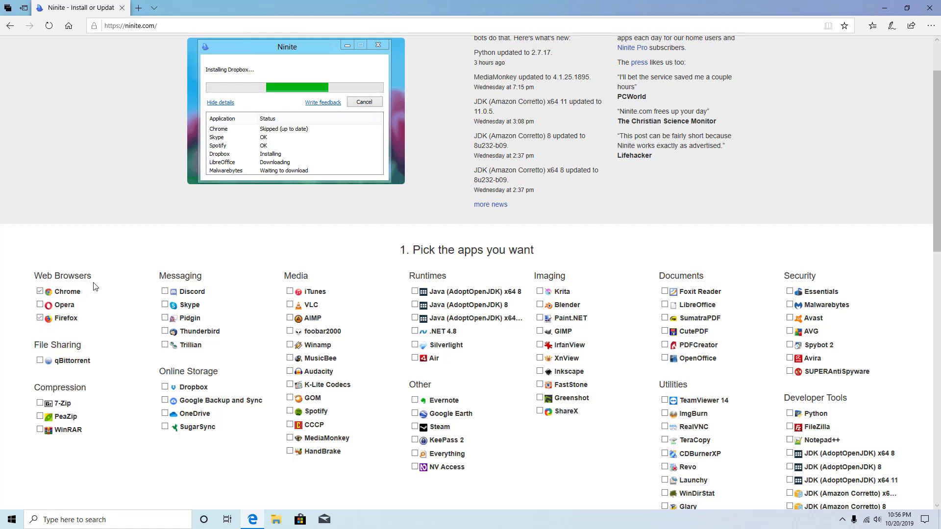
left_click(48, 318)
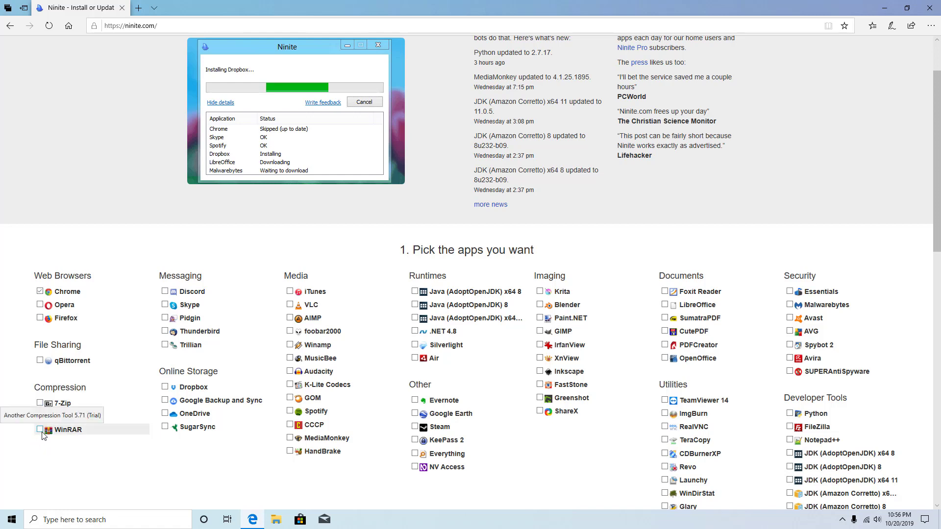
left_click(40, 403)
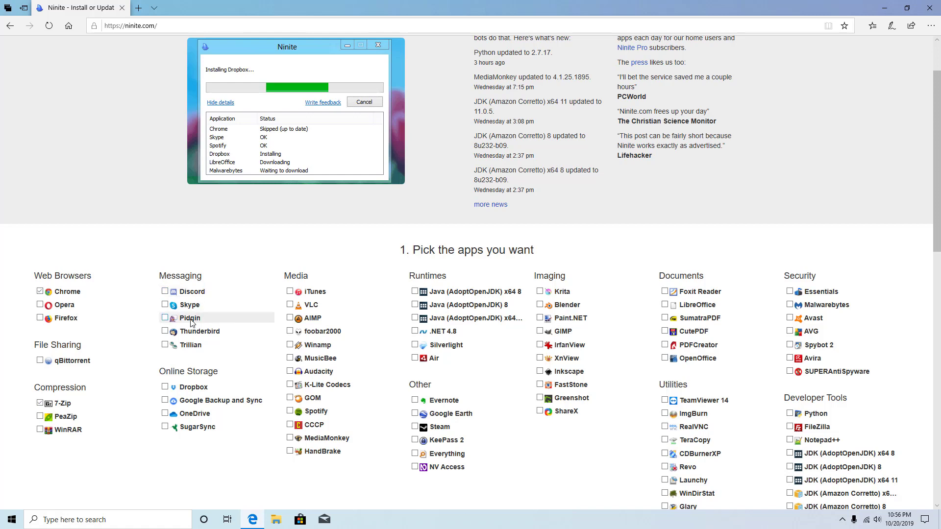
Step: Add Skype, VLC, Winamp and Everything to the Ninite app selection
left_click(165, 305)
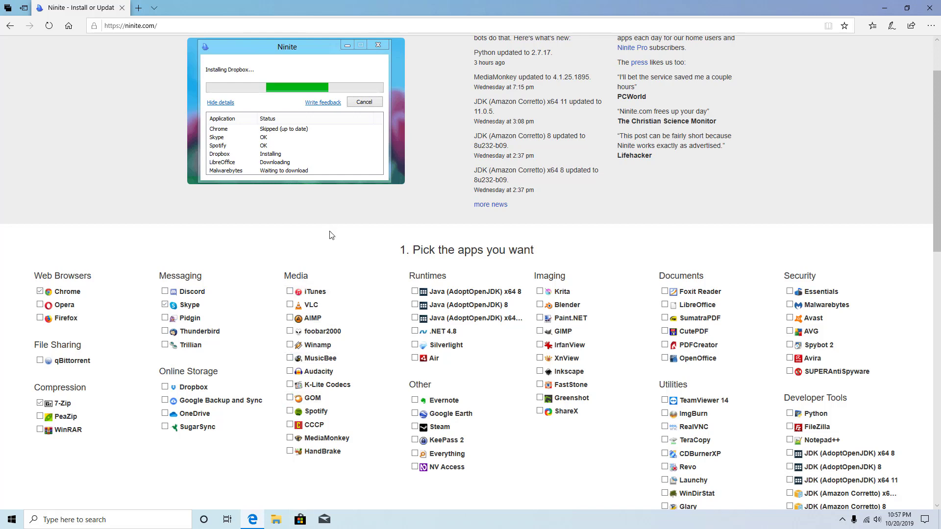
left_click(290, 306)
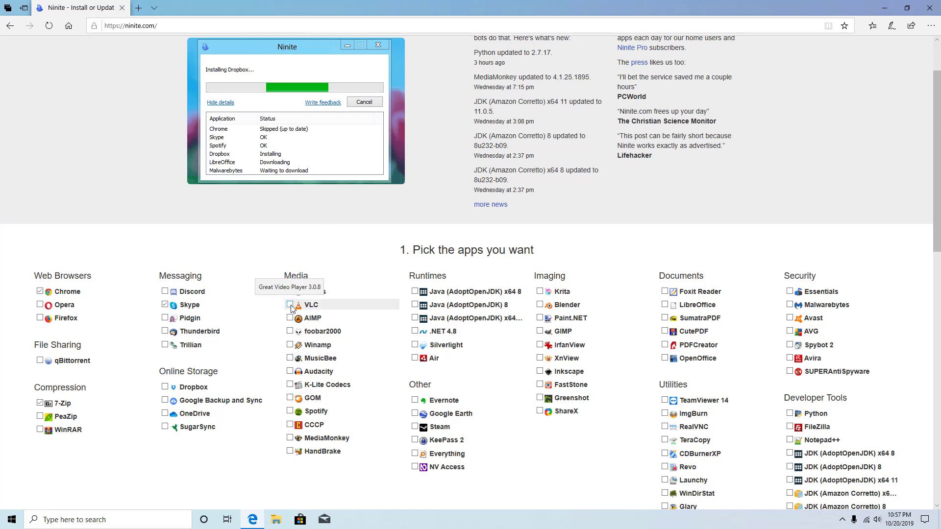
left_click(290, 346)
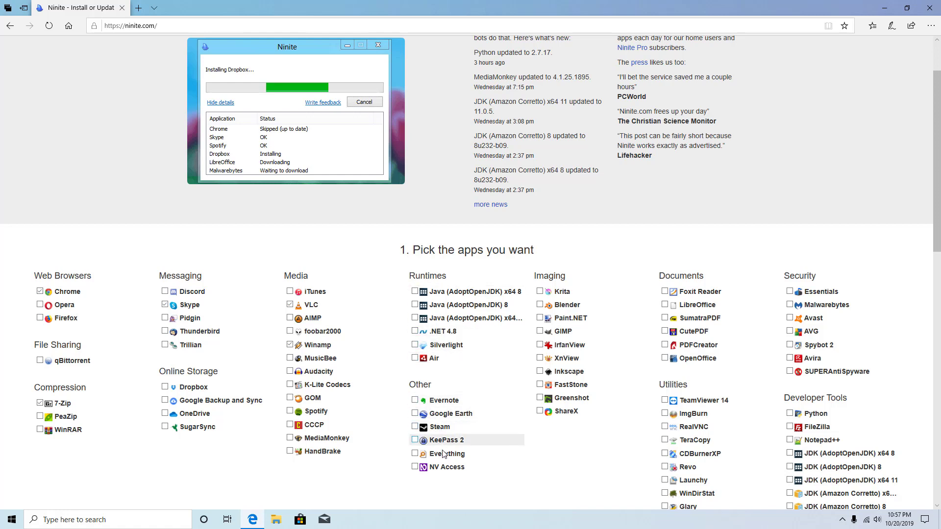
left_click(414, 455)
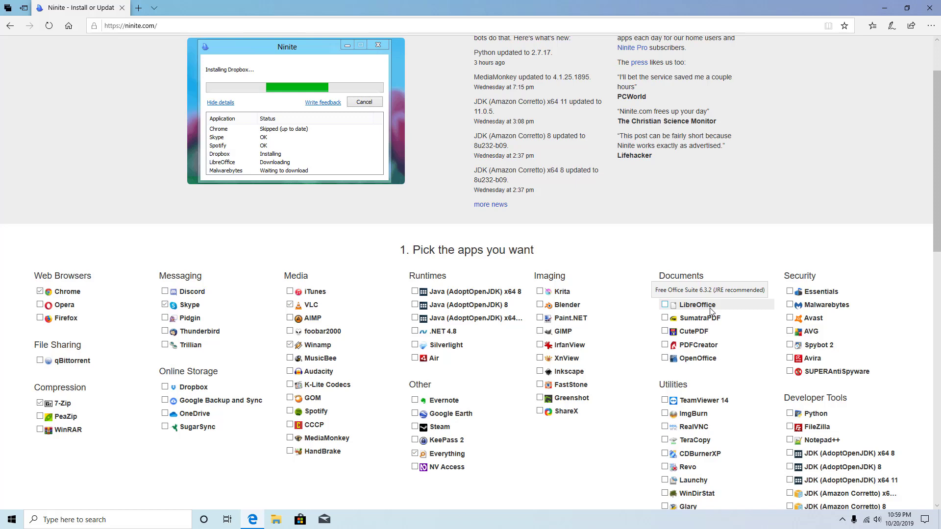
Step: Add the Revo and TeamViewer 14 utilities to the selection and get the custom Ninite installer
scroll(712, 312, "down", 3)
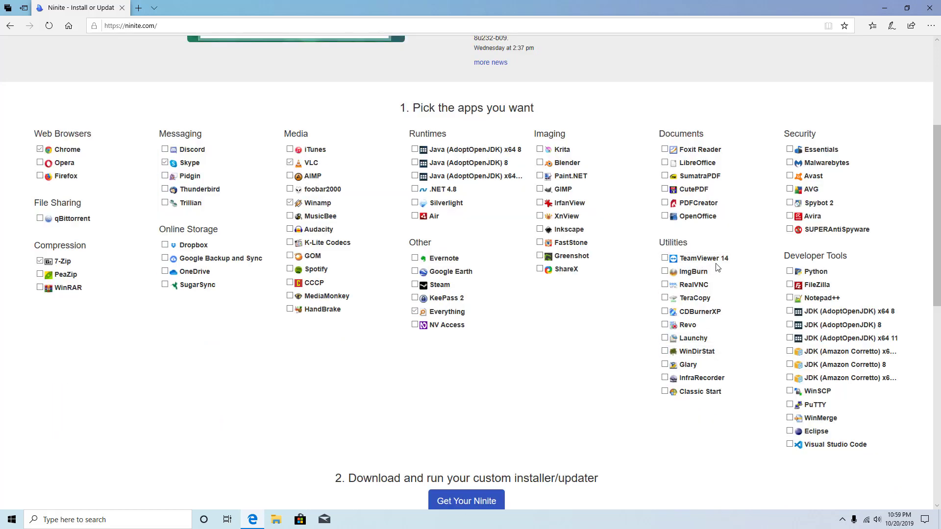
left_click(688, 327)
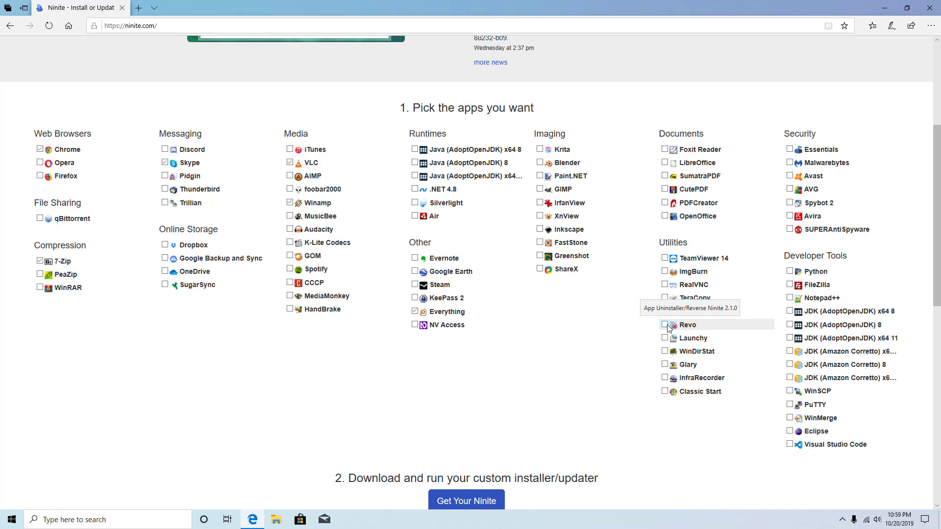
left_click(665, 259)
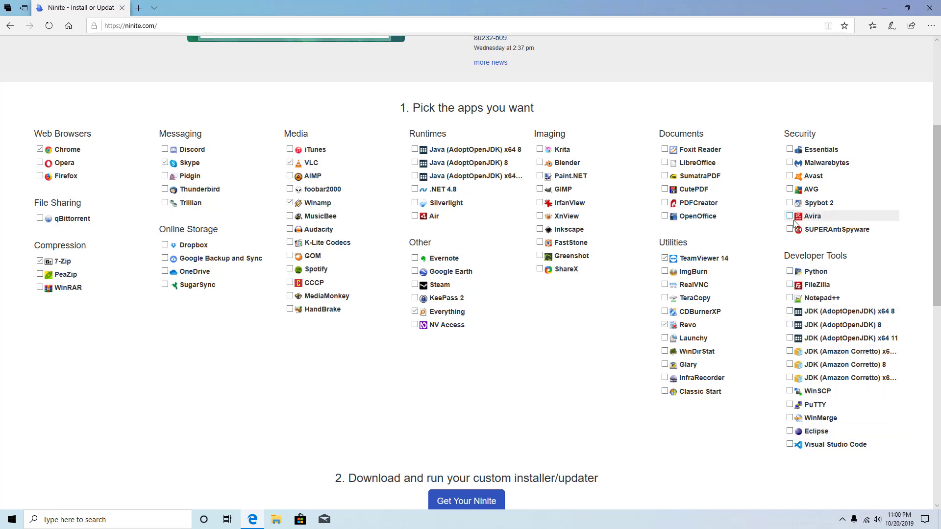
scroll(484, 440, "down", 1)
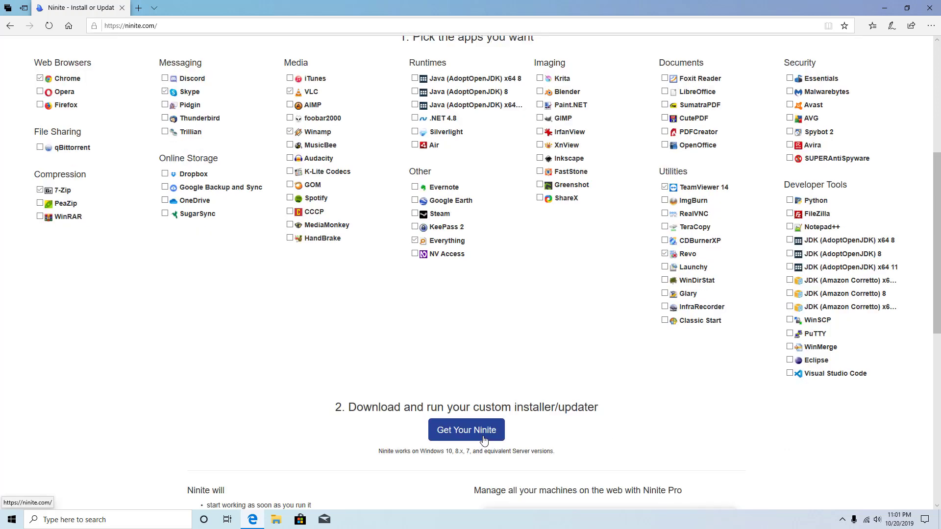
left_click(484, 440)
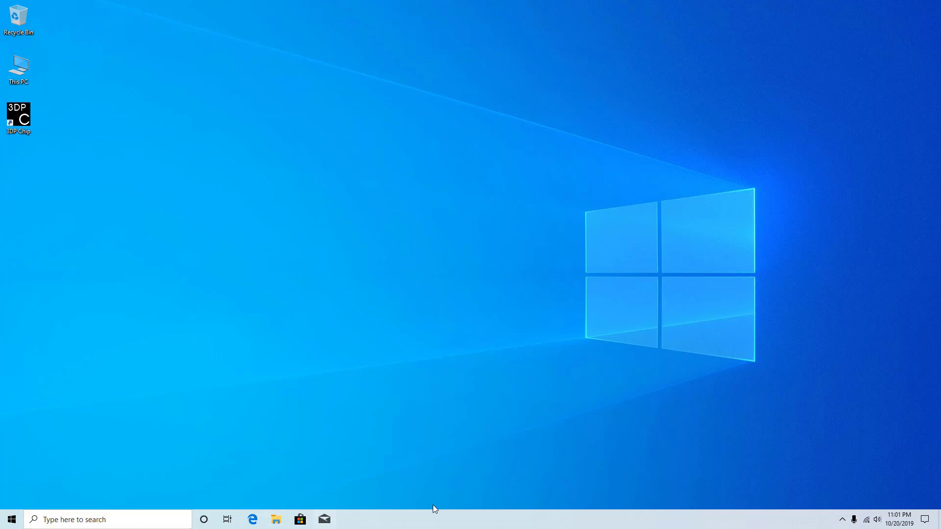
Step: Hide the search box and the Cortana button on the taskbar
right_click(467, 523)
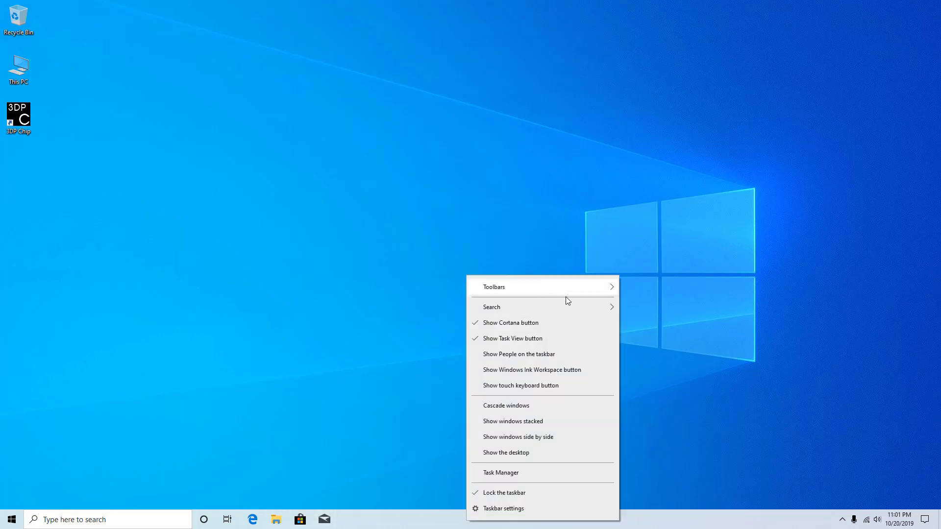
mouse_move(581, 308)
left_click(643, 311)
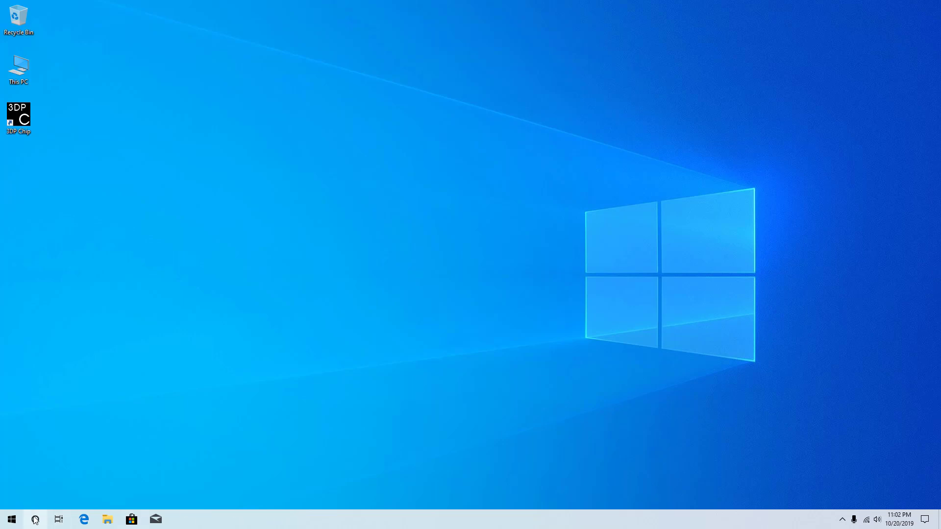
right_click(335, 523)
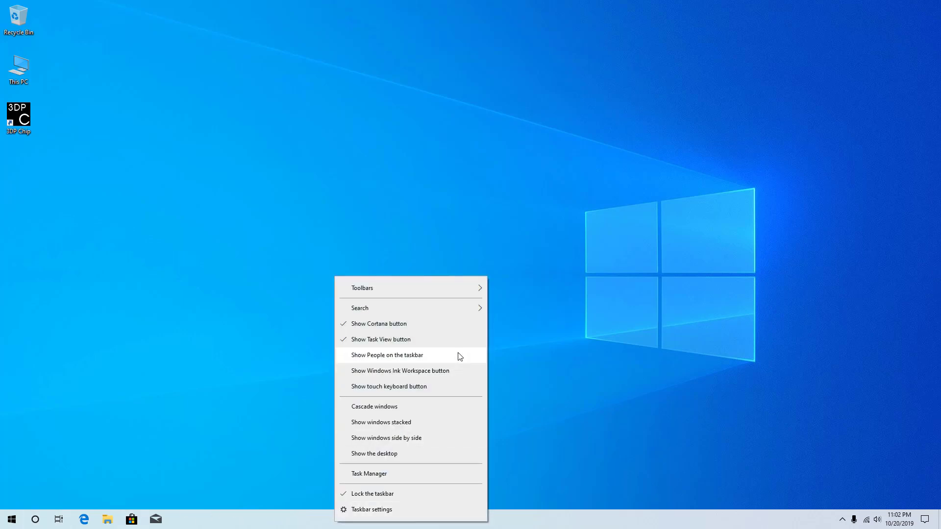
left_click(385, 326)
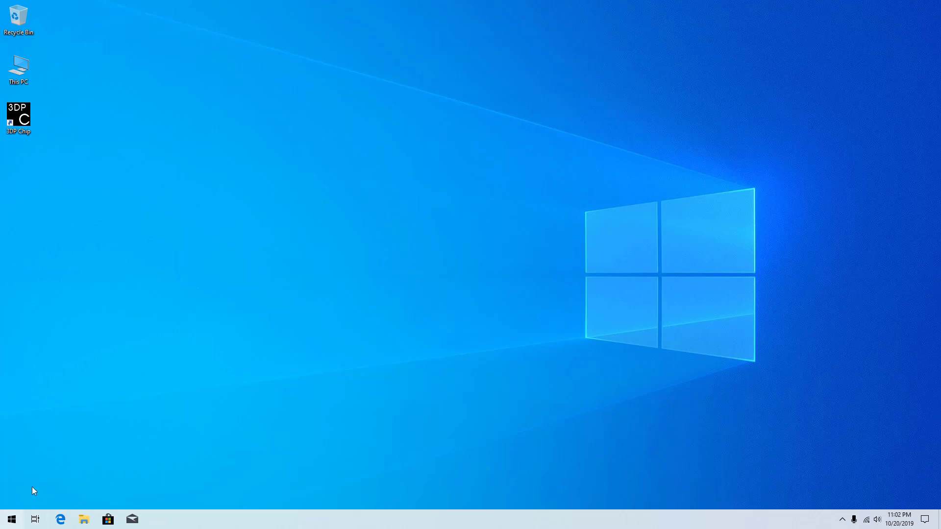
Step: Open Task Manager and show the list of startup programs
right_click(332, 521)
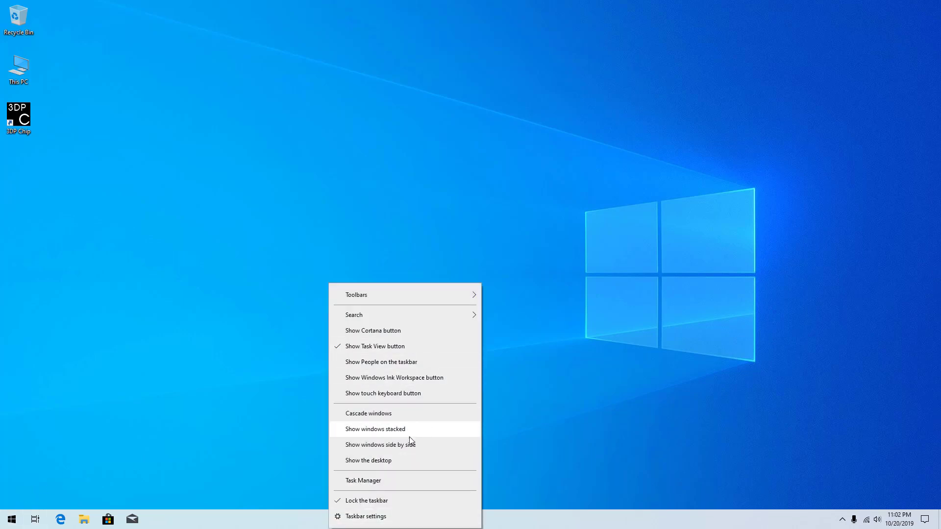
left_click(384, 481)
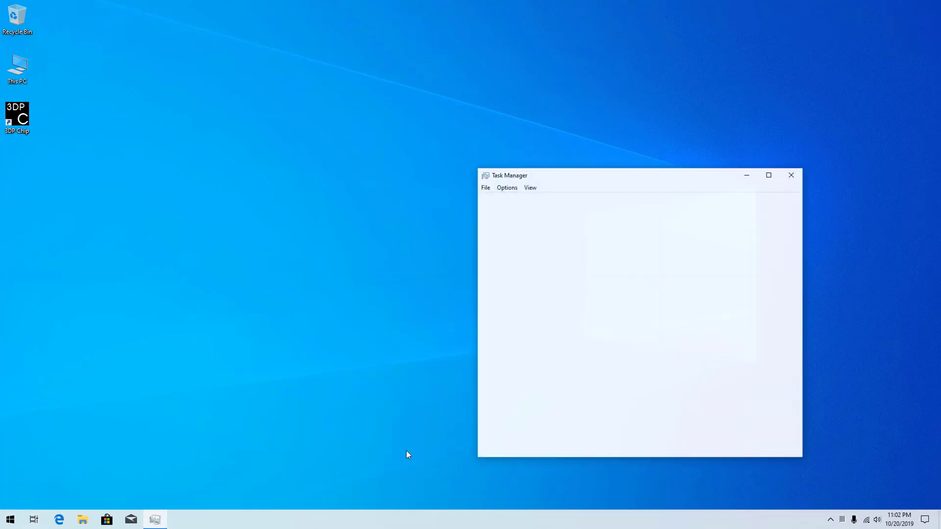
left_click(400, 73)
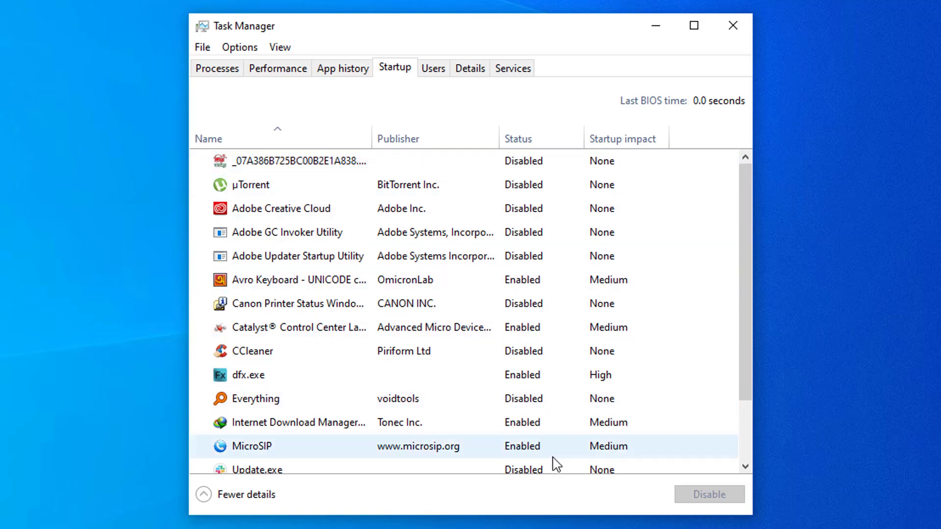
Step: Enable the first program in the startup list and disable it again
right_click(269, 161)
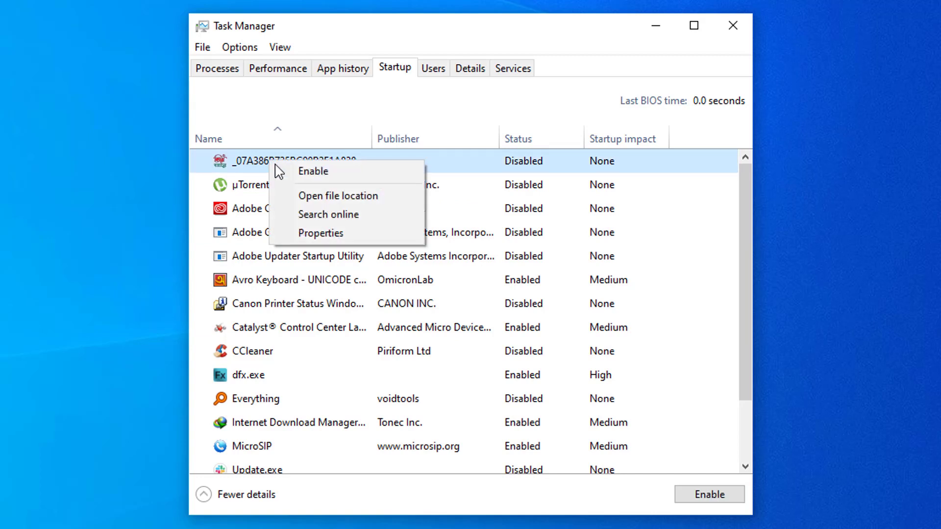
left_click(309, 172)
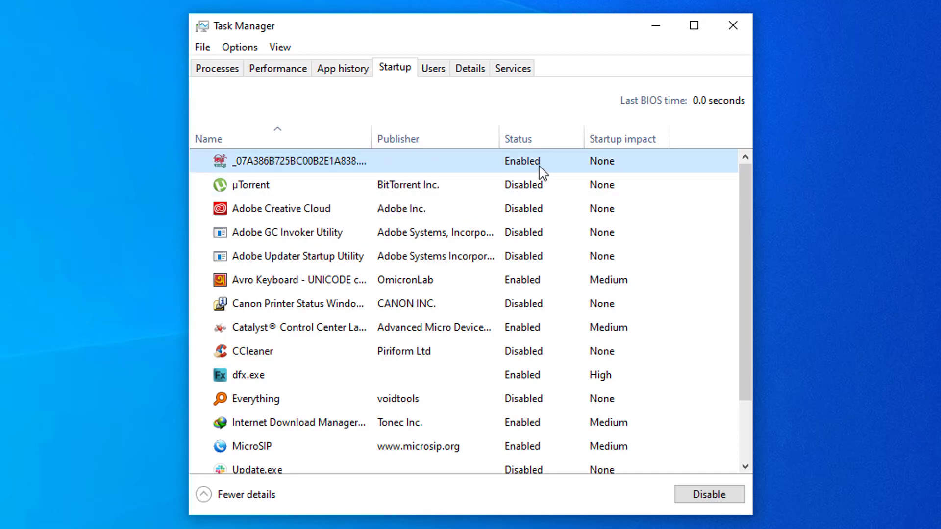
right_click(338, 161)
left_click(377, 169)
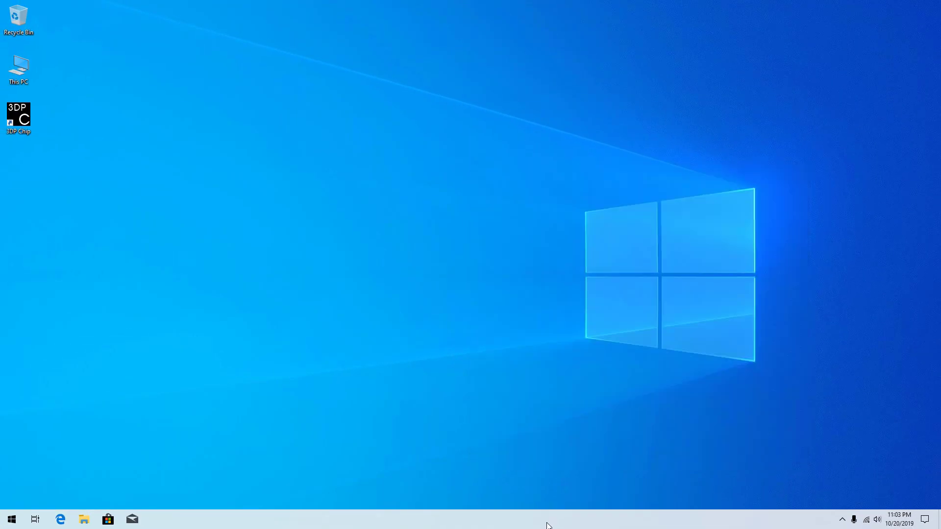
Step: Turn on small taskbar buttons in the taskbar settings
right_click(563, 525)
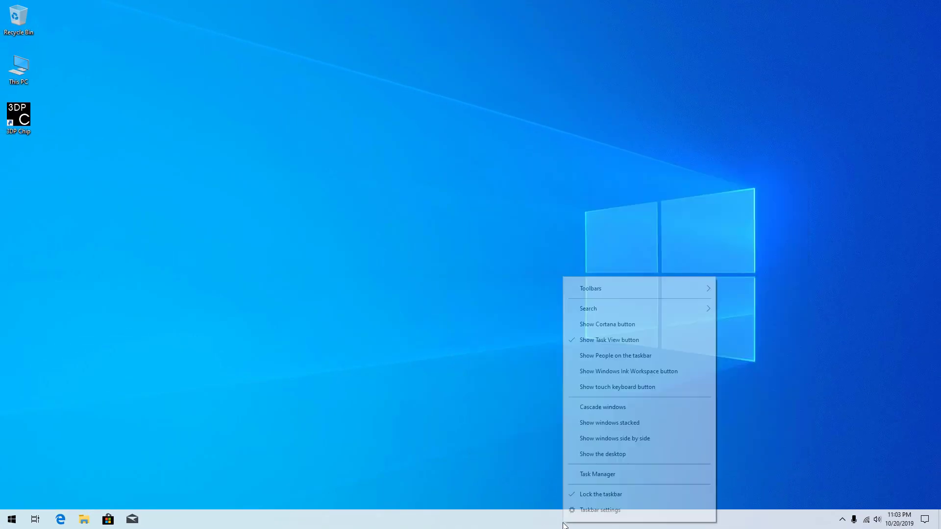
left_click(594, 512)
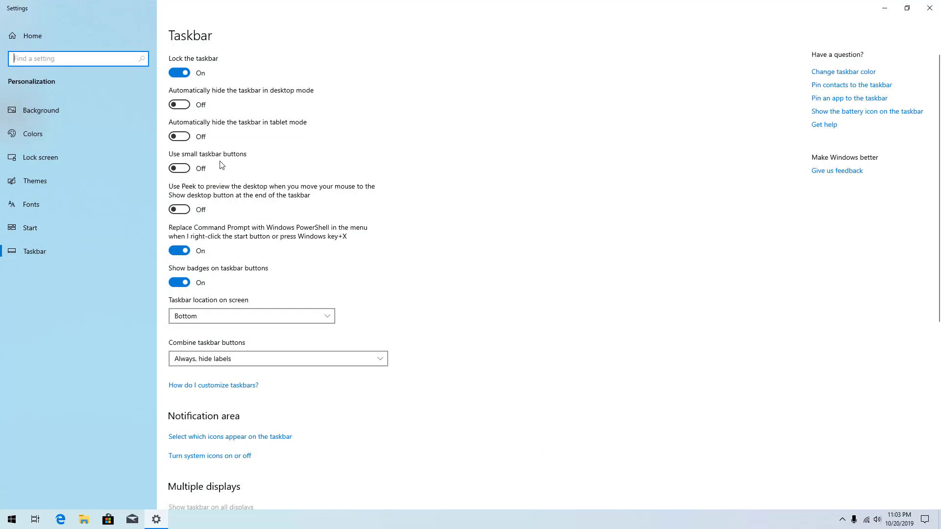
left_click(179, 168)
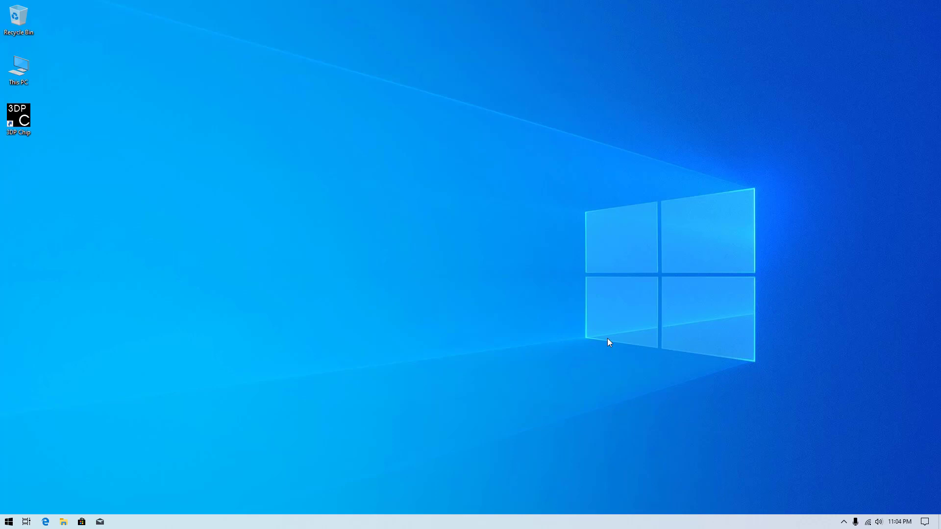
Step: Open the Performance Options for visual effects from the advanced system settings of This PC
right_click(19, 87)
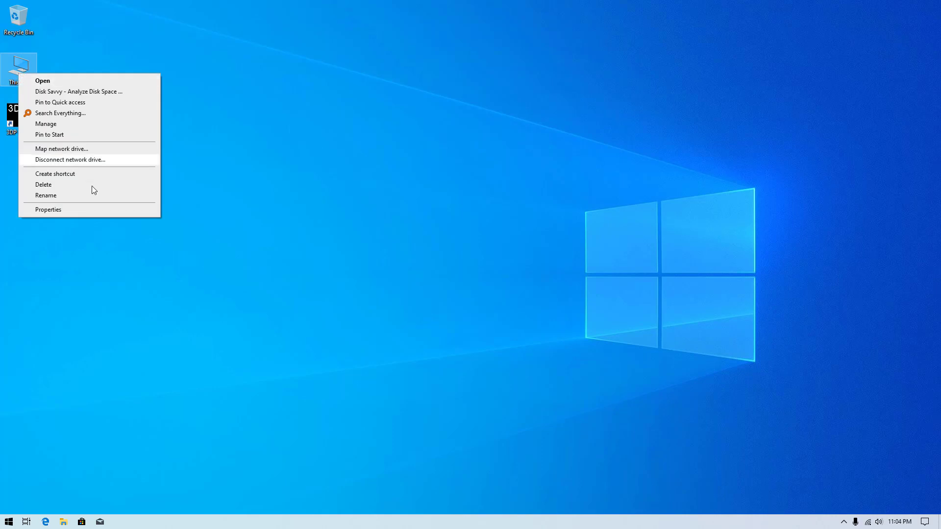
left_click(88, 210)
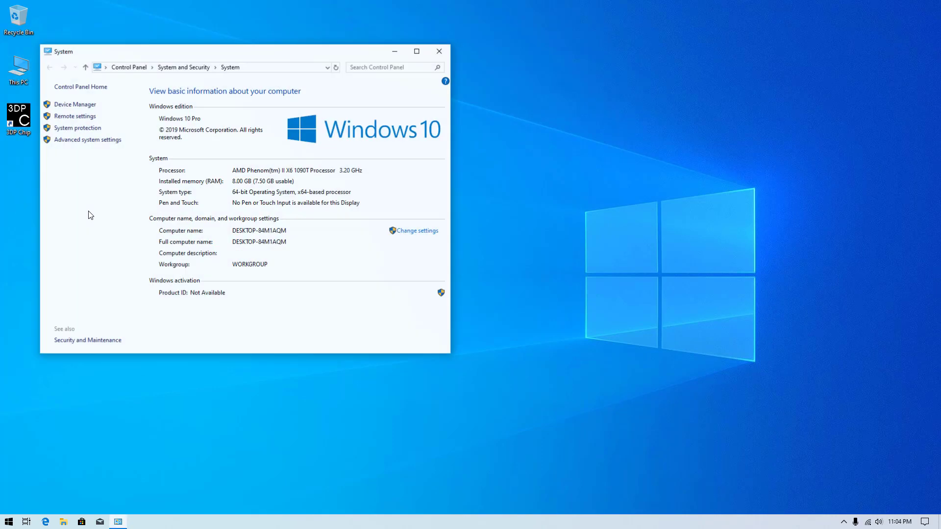
left_click(104, 141)
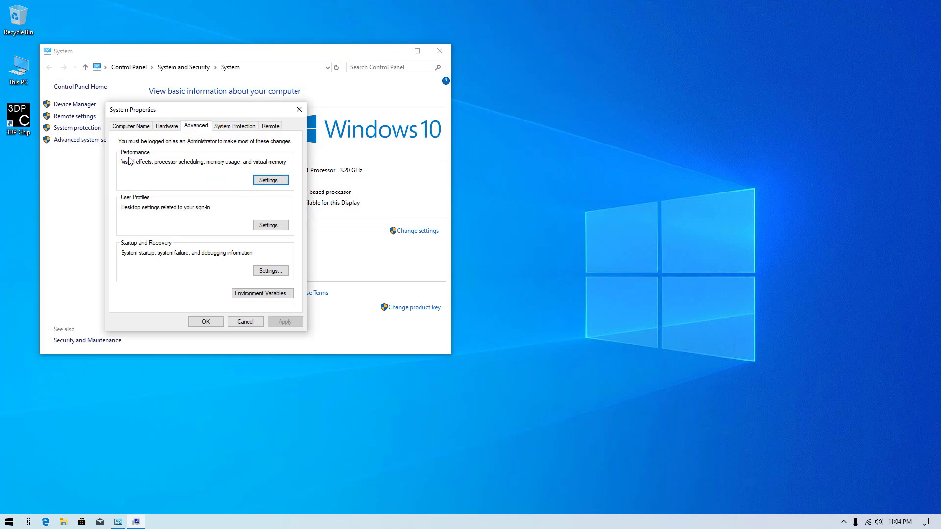
left_click(271, 180)
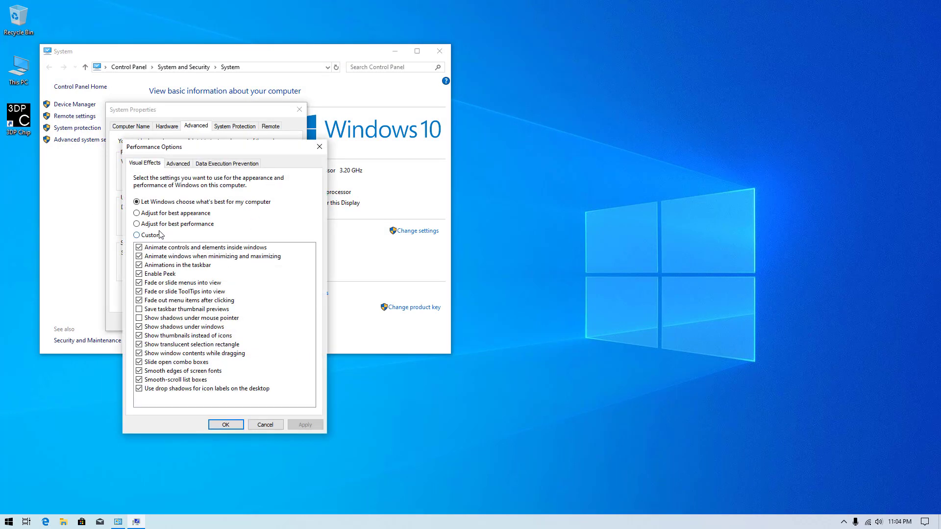
Step: Apply custom visual effects with only smooth font edges, smooth-scroll list boxes and icon label drop shadows enabled, and close the system windows
left_click(208, 230)
left_click(139, 388)
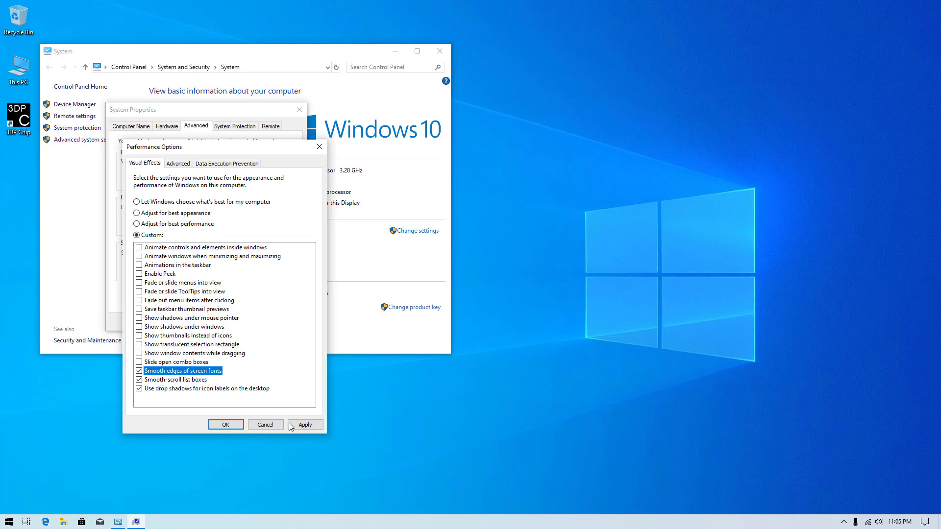
left_click(304, 424)
left_click(222, 426)
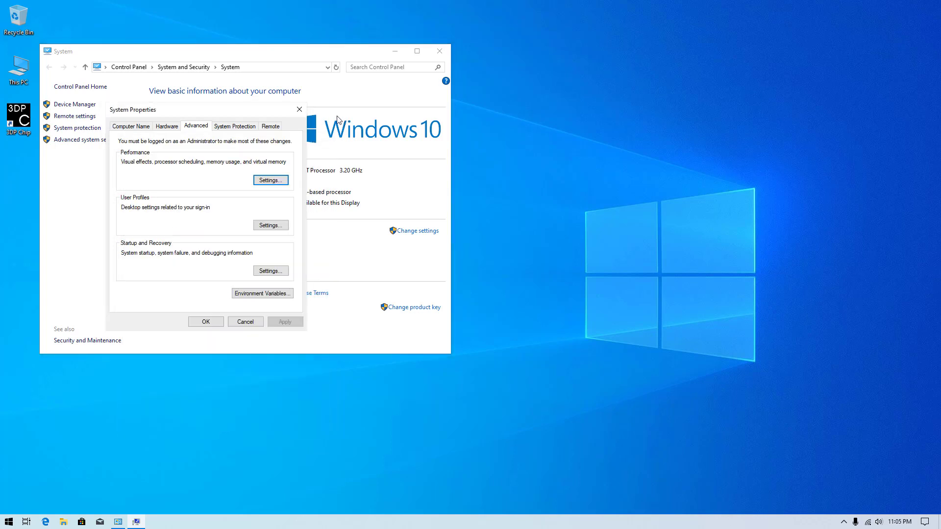
left_click(300, 109)
left_click(439, 51)
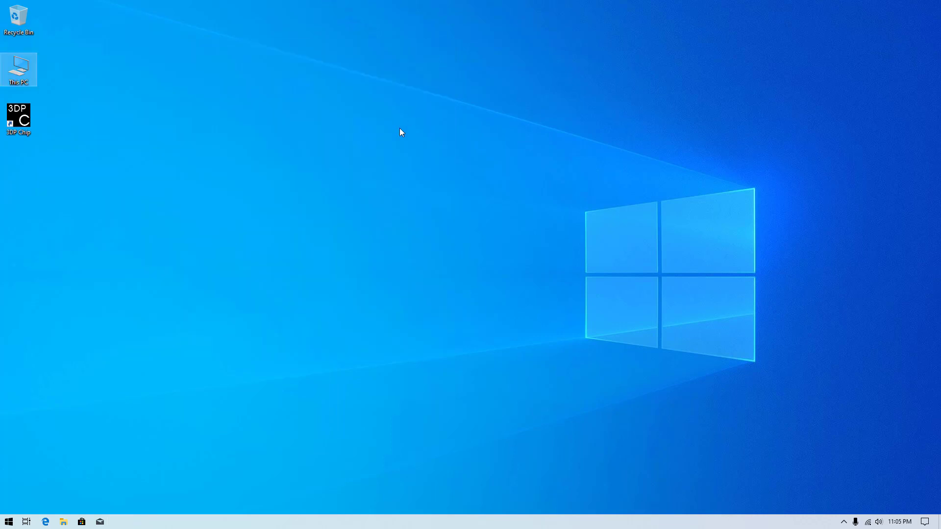
right_click(399, 128)
left_click(391, 212)
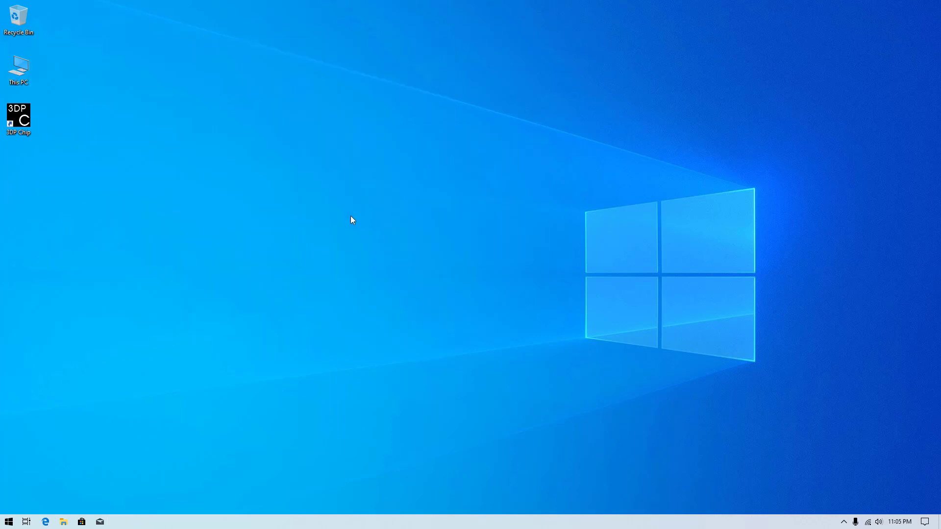